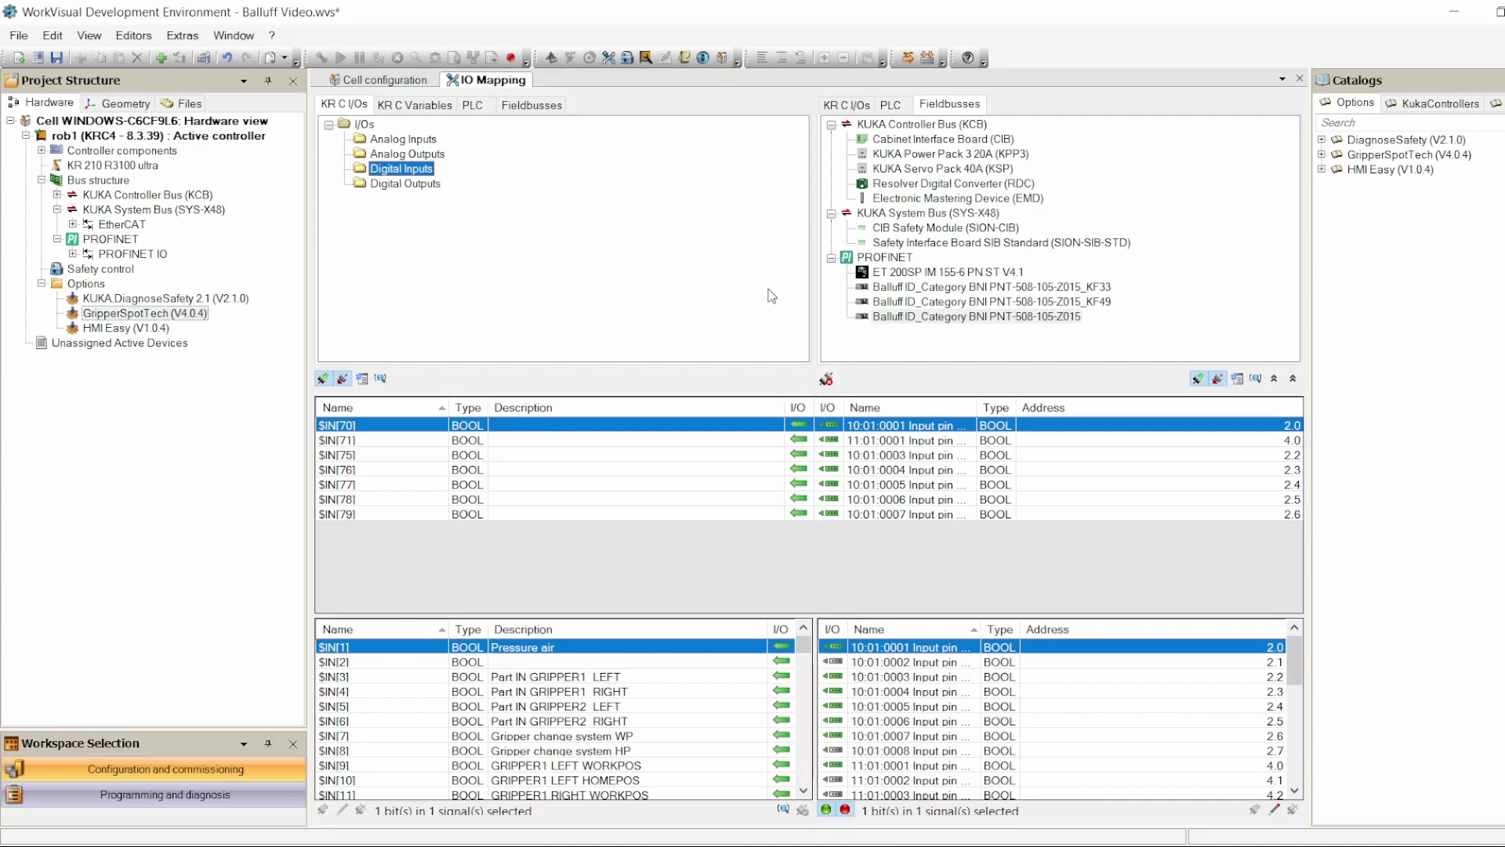
Examine the controller's digital inputs and outputs mapped to the Balluff BNI PNT-508-105-Z015 fieldbus device
{"action": "left_click", "coordinate": [887, 321]}
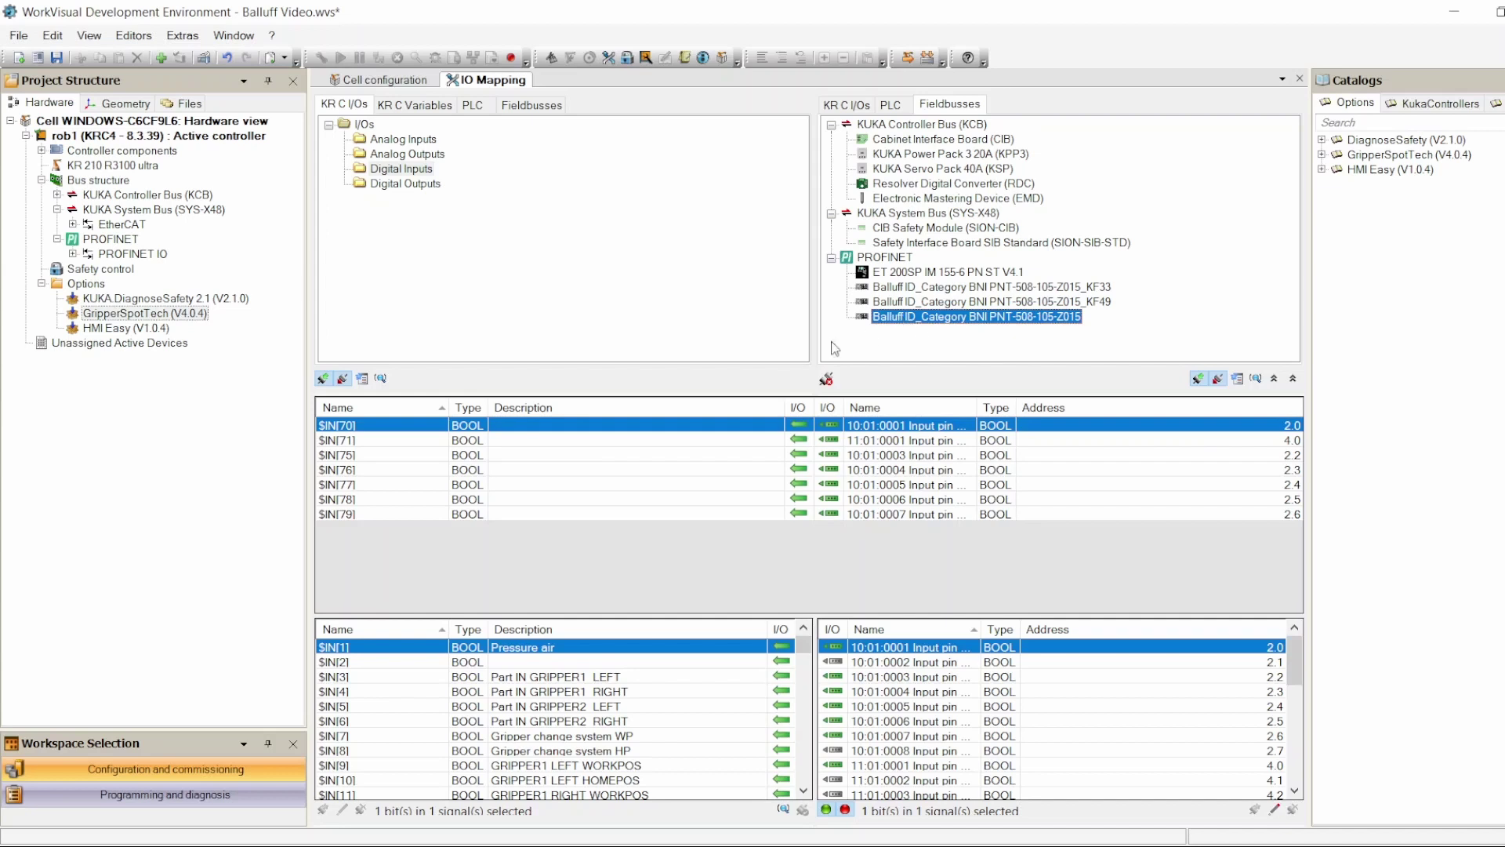
{"action": "left_click", "coordinate": [400, 169]}
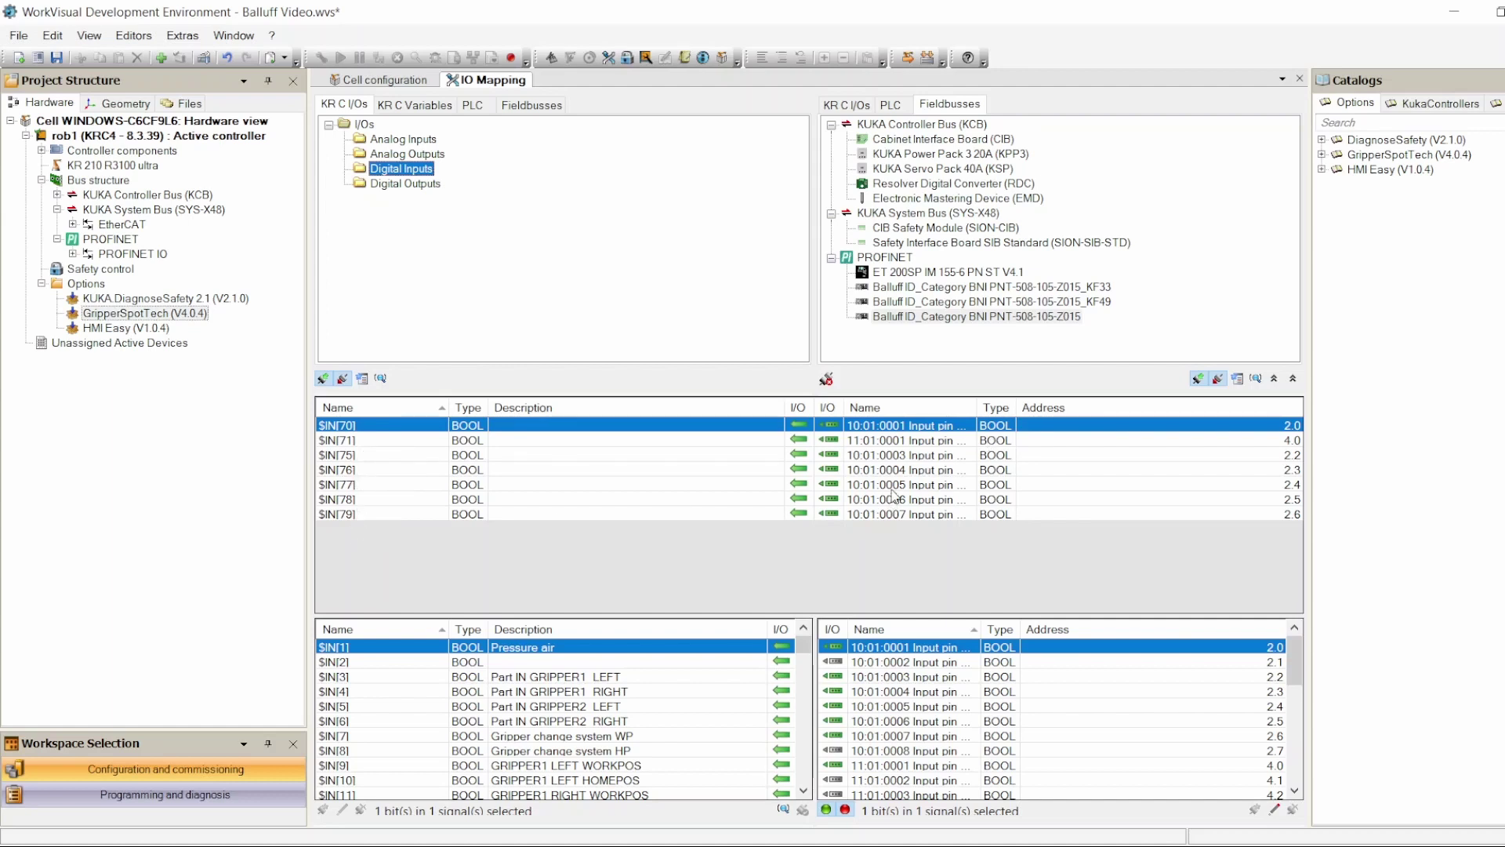
{"action": "double_click", "coordinate": [976, 407]}
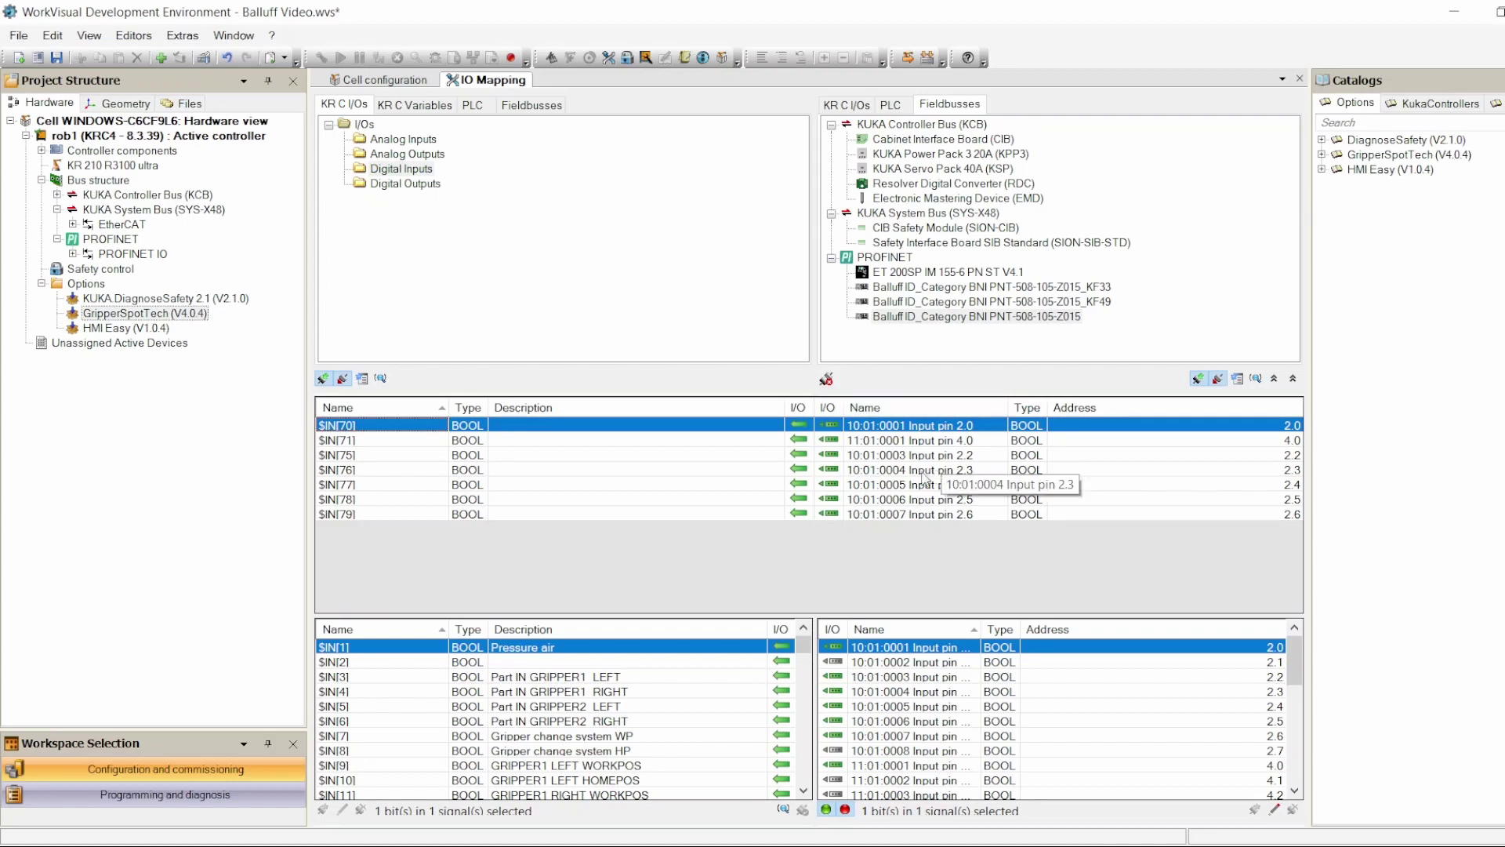
{"action": "left_click", "coordinate": [406, 184]}
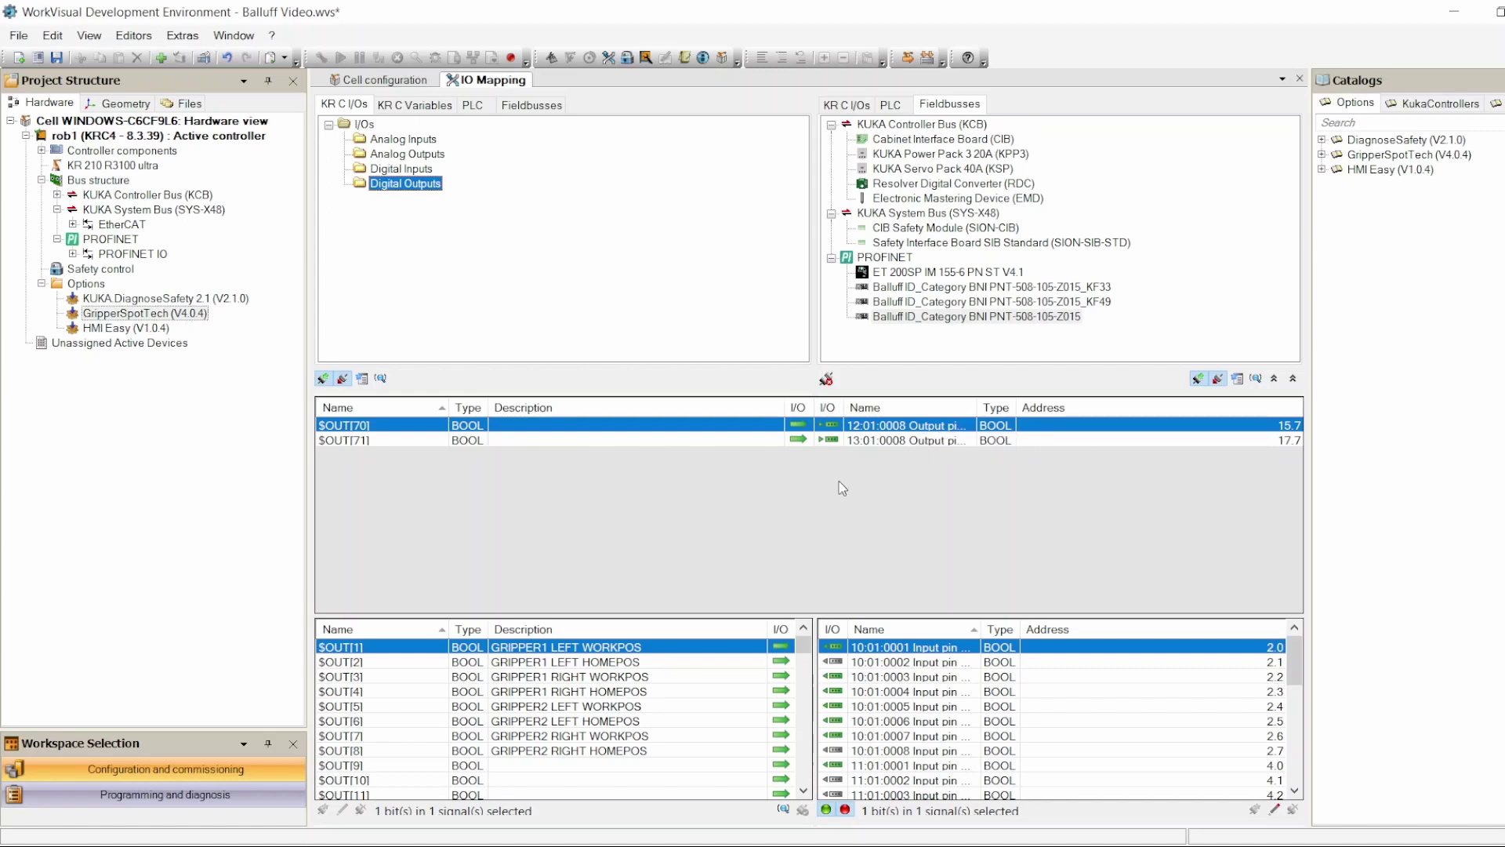
{"action": "key", "text": "alt+Tab"}
Open the GripperSpotTech option's configuration and look through the selectable gripper numbers with gripper 1 selected
{"action": "left_click", "coordinate": [166, 328]}
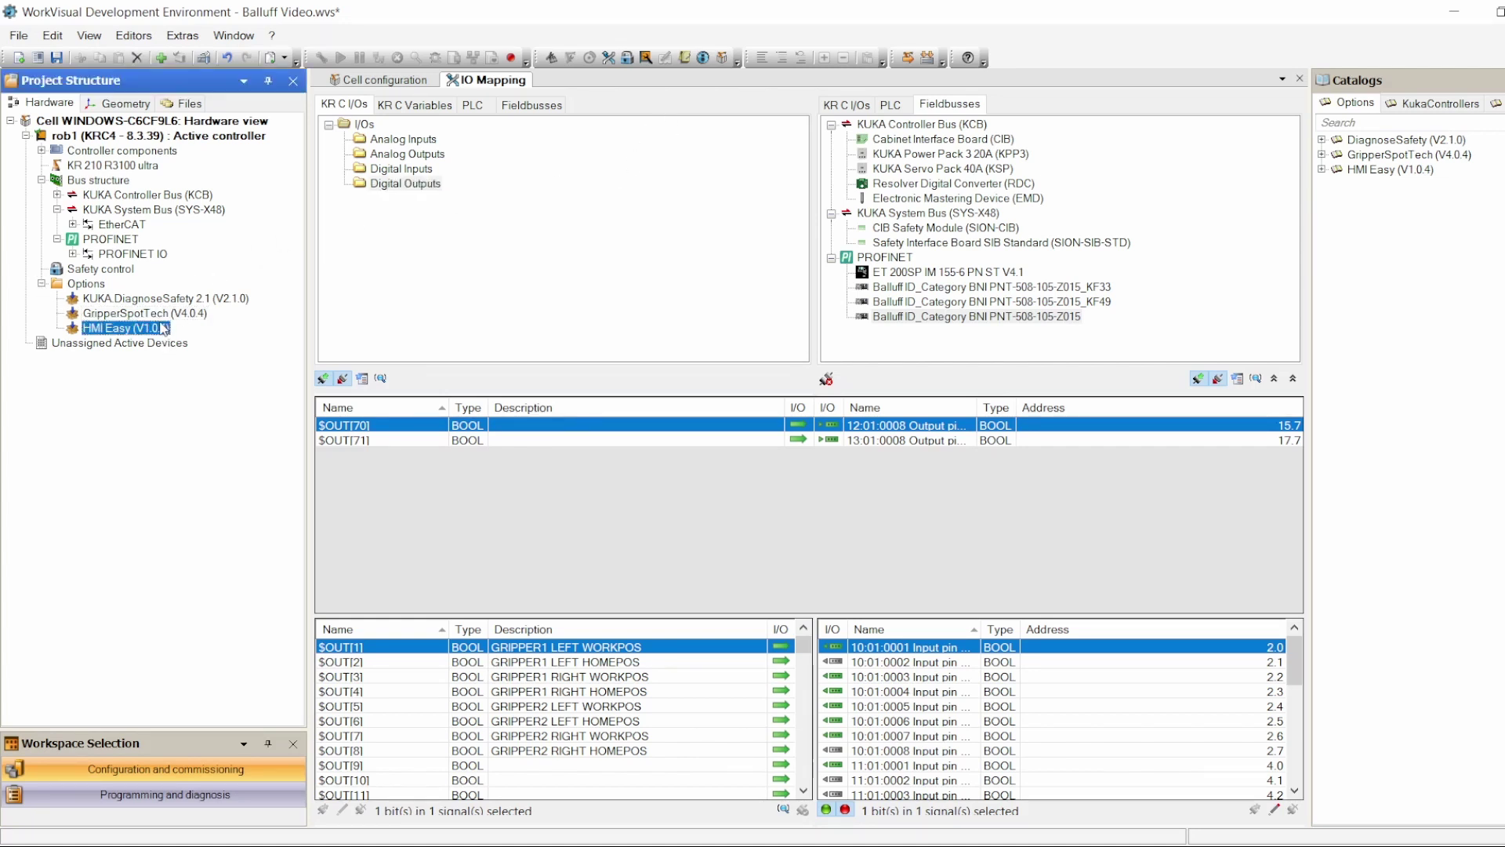
{"action": "left_click", "coordinate": [141, 314]}
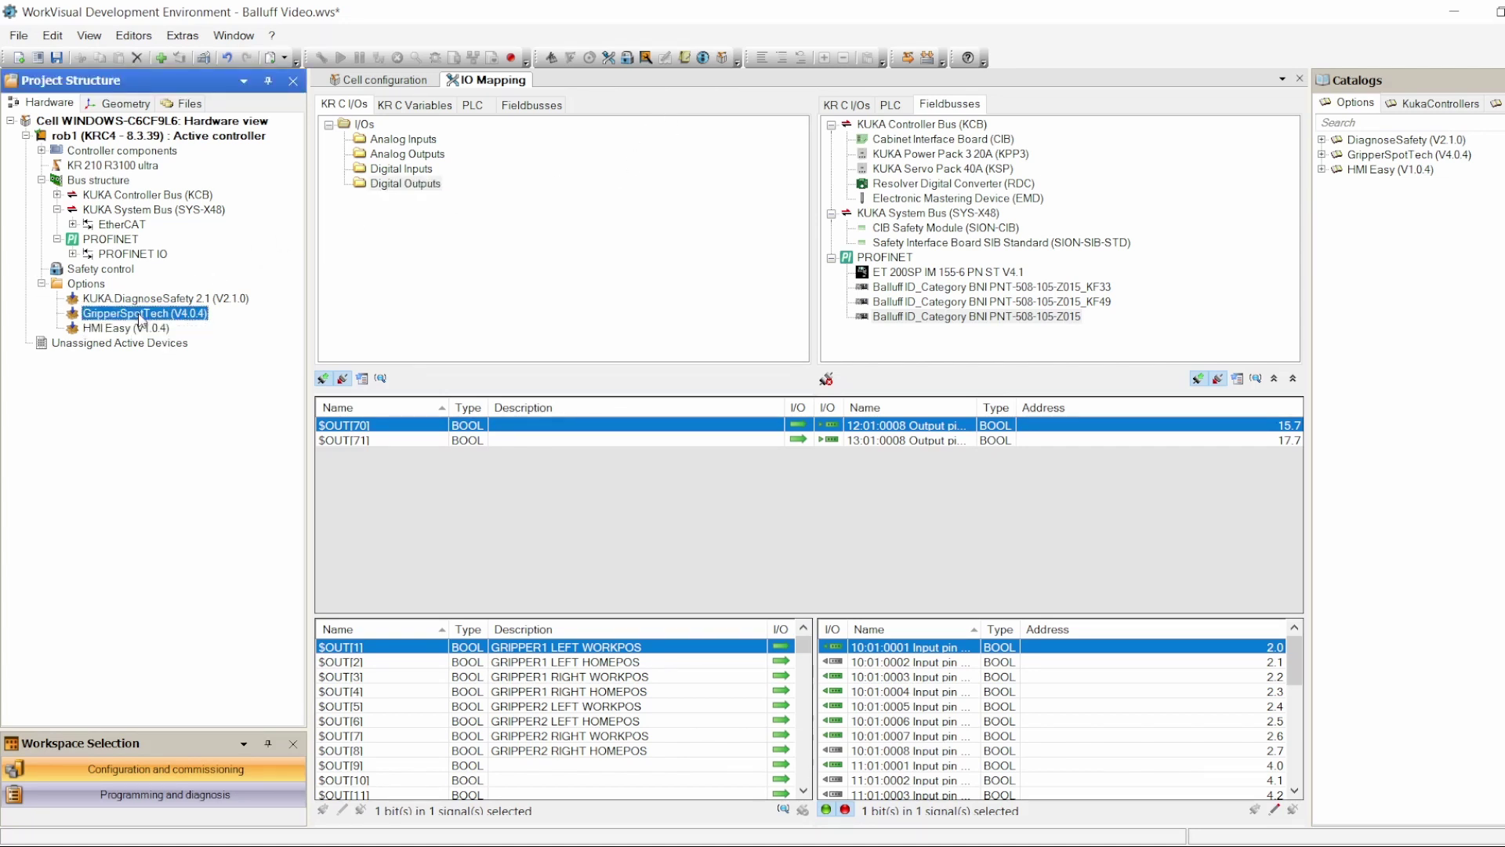
{"action": "double_click", "coordinate": [141, 313]}
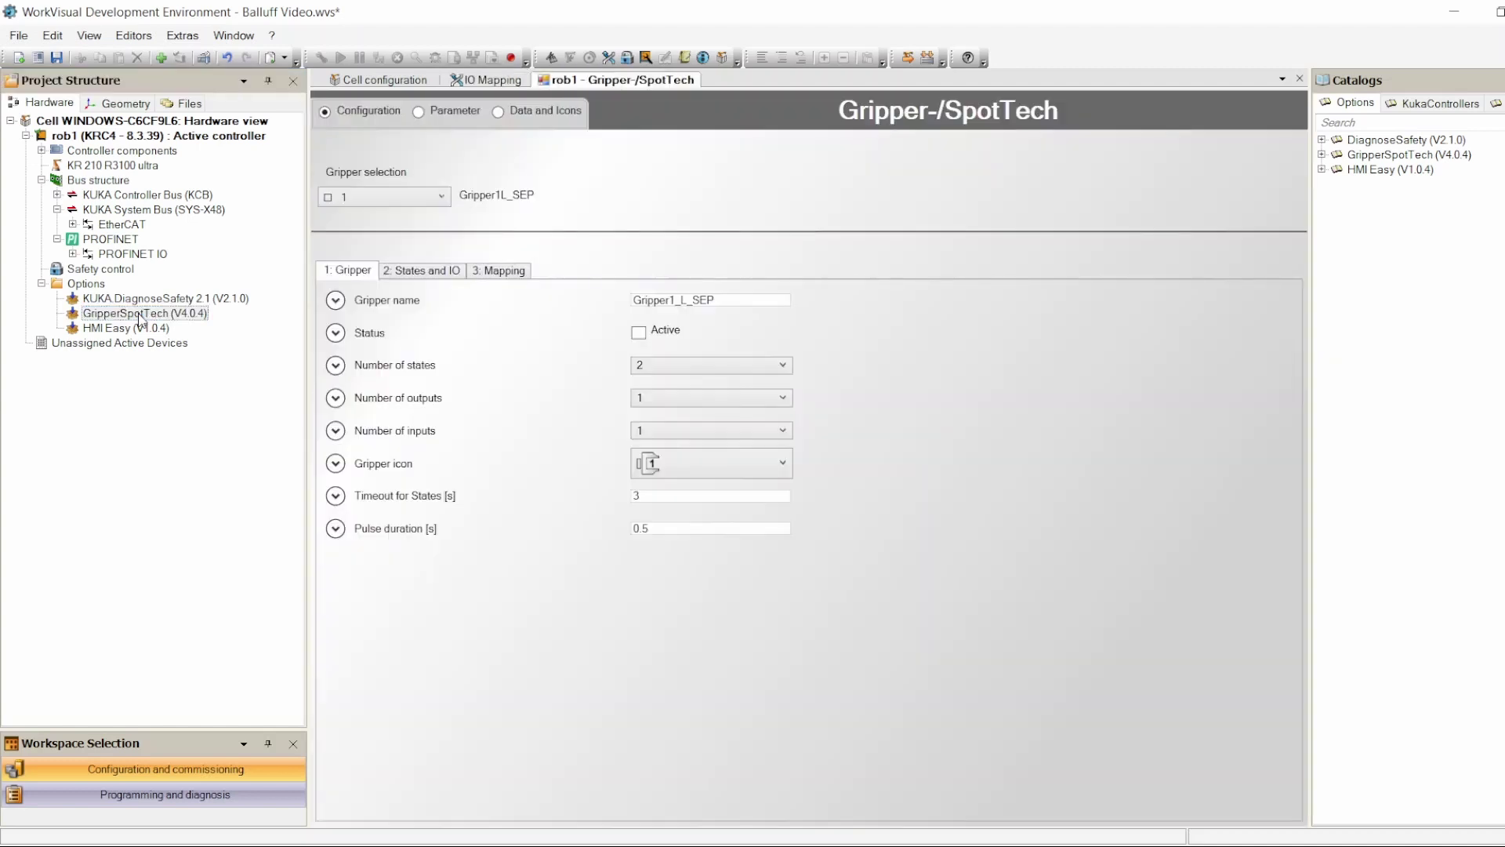
{"action": "left_click", "coordinate": [442, 198]}
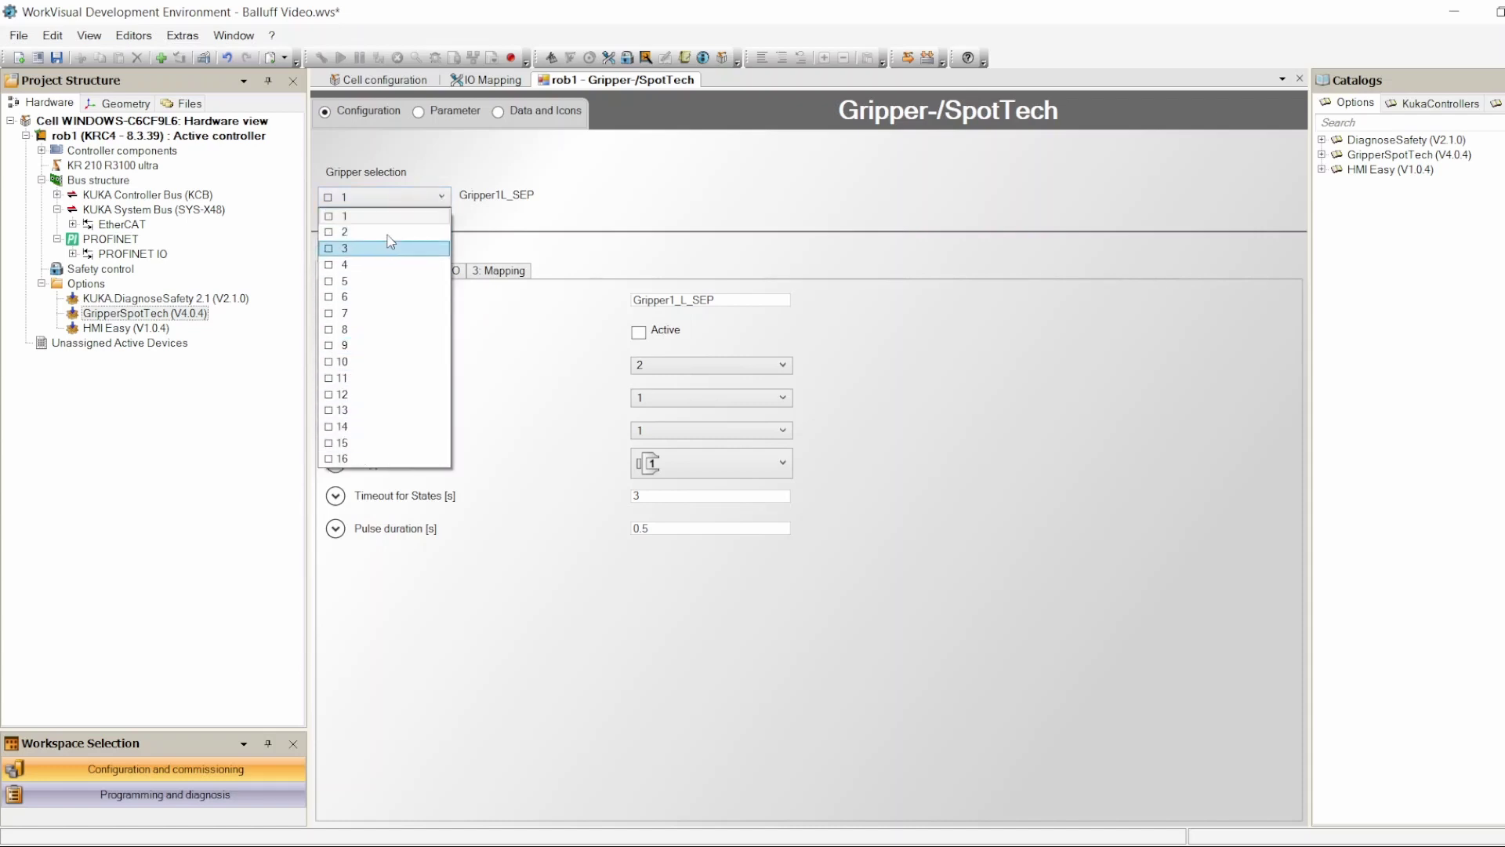
{"action": "left_click", "coordinate": [478, 345]}
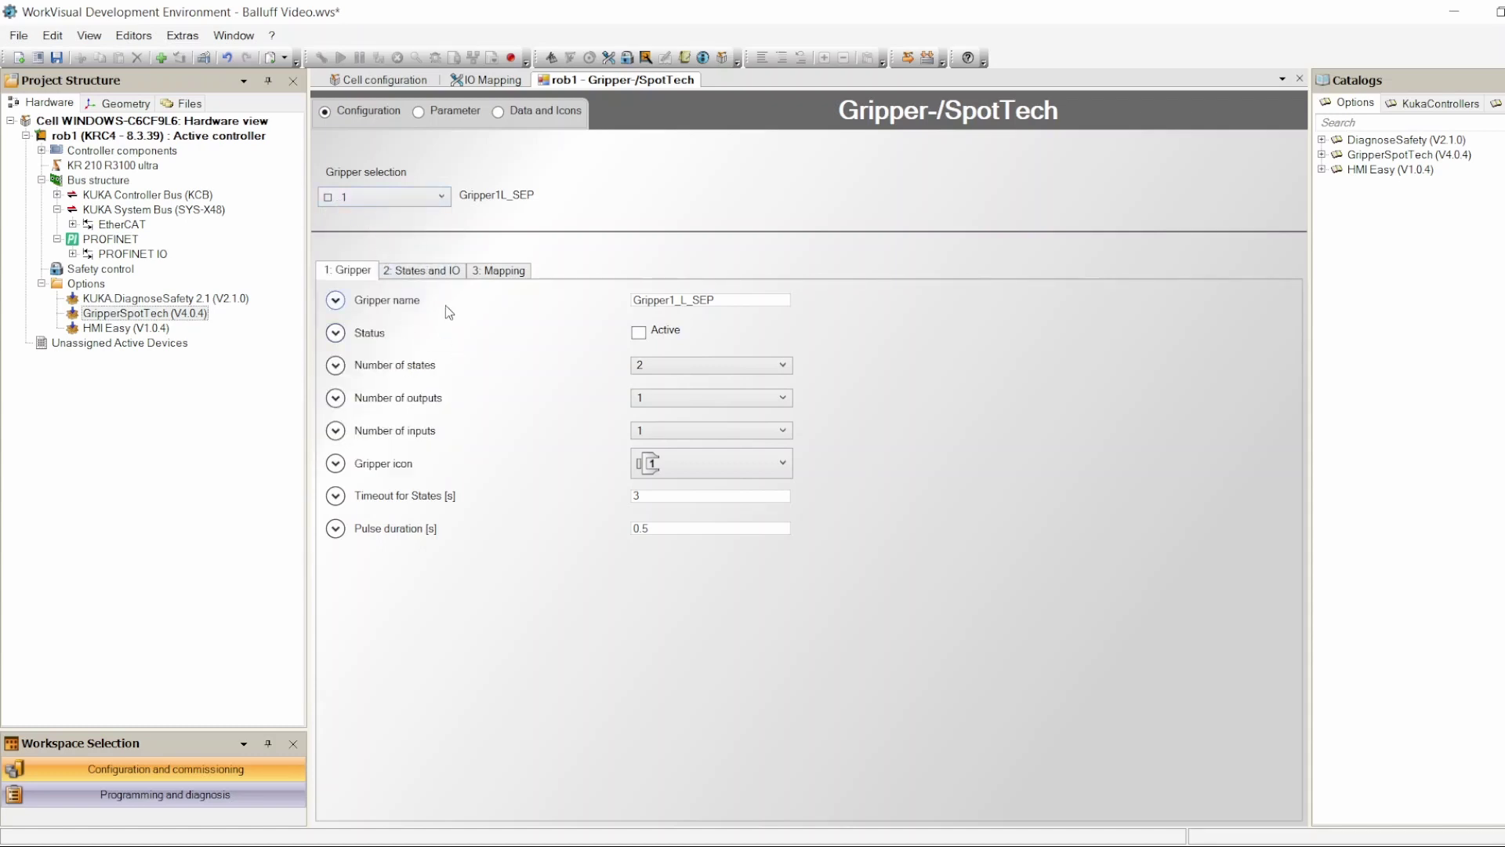
Name the selected gripper "Gripper 1" and set its status to Active
{"action": "left_click_drag", "start_coordinate": [715, 300], "coordinate": [614, 331]}
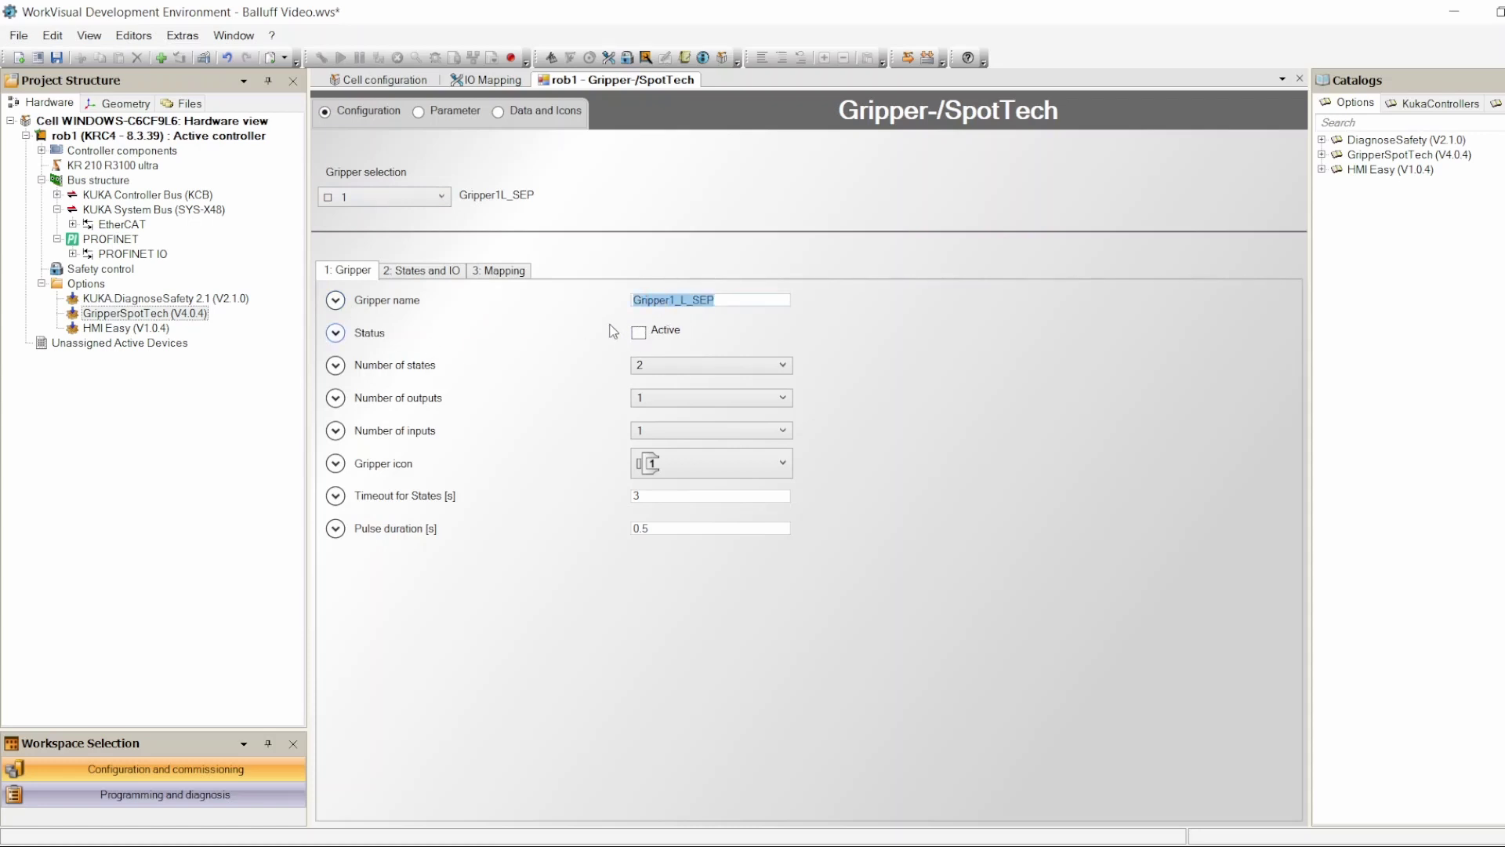
{"action": "type", "text": "Gripper"}
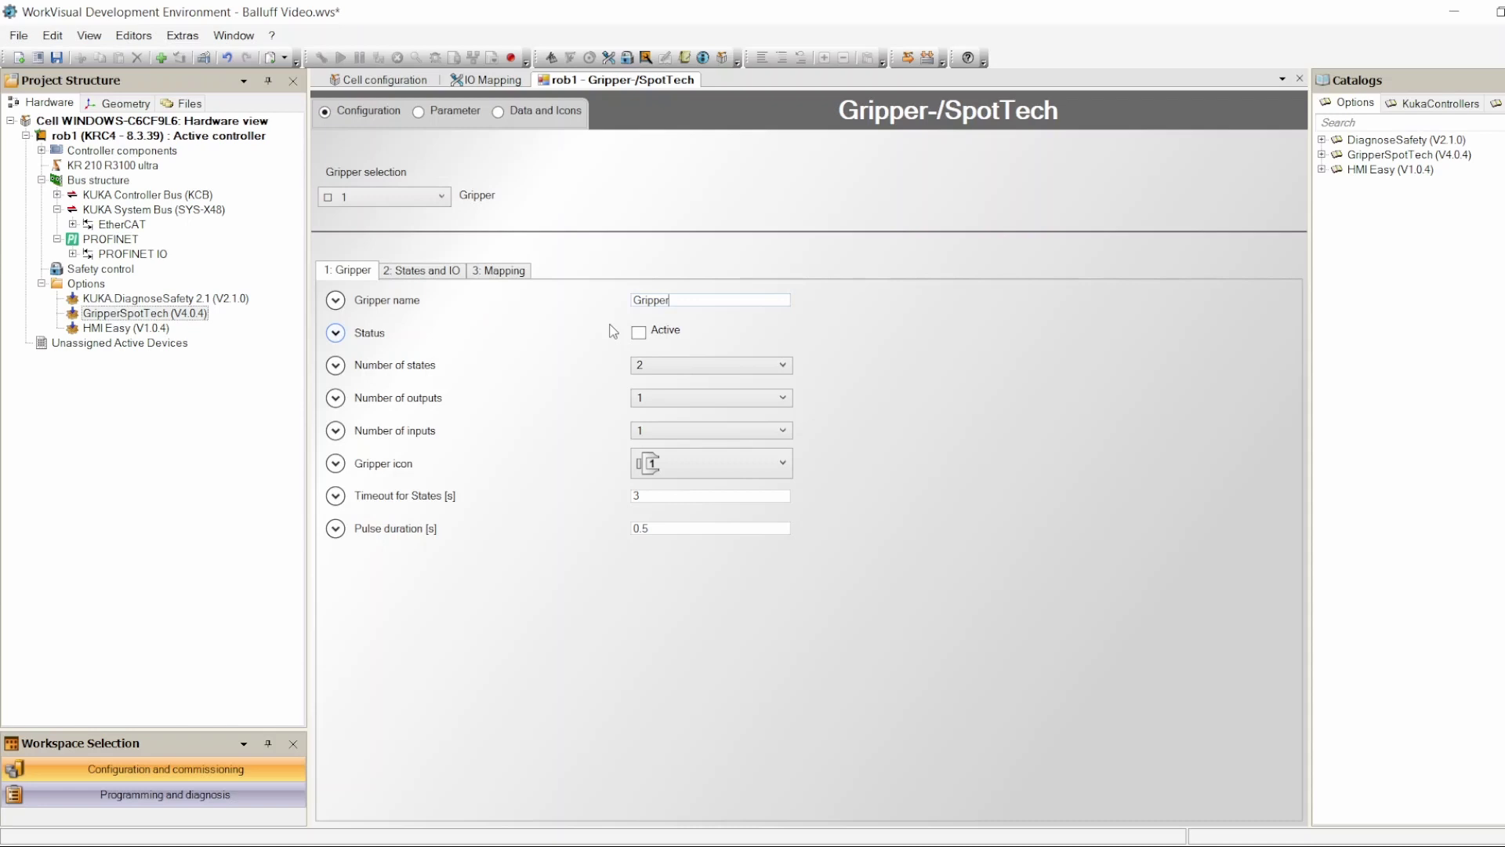
{"action": "type", "text": " 1"}
{"action": "left_click", "coordinate": [640, 332]}
Configure Gripper 1 with 2 states, 1 output and 2 inputs, using gripper icon 1
{"action": "left_click", "coordinate": [670, 360]}
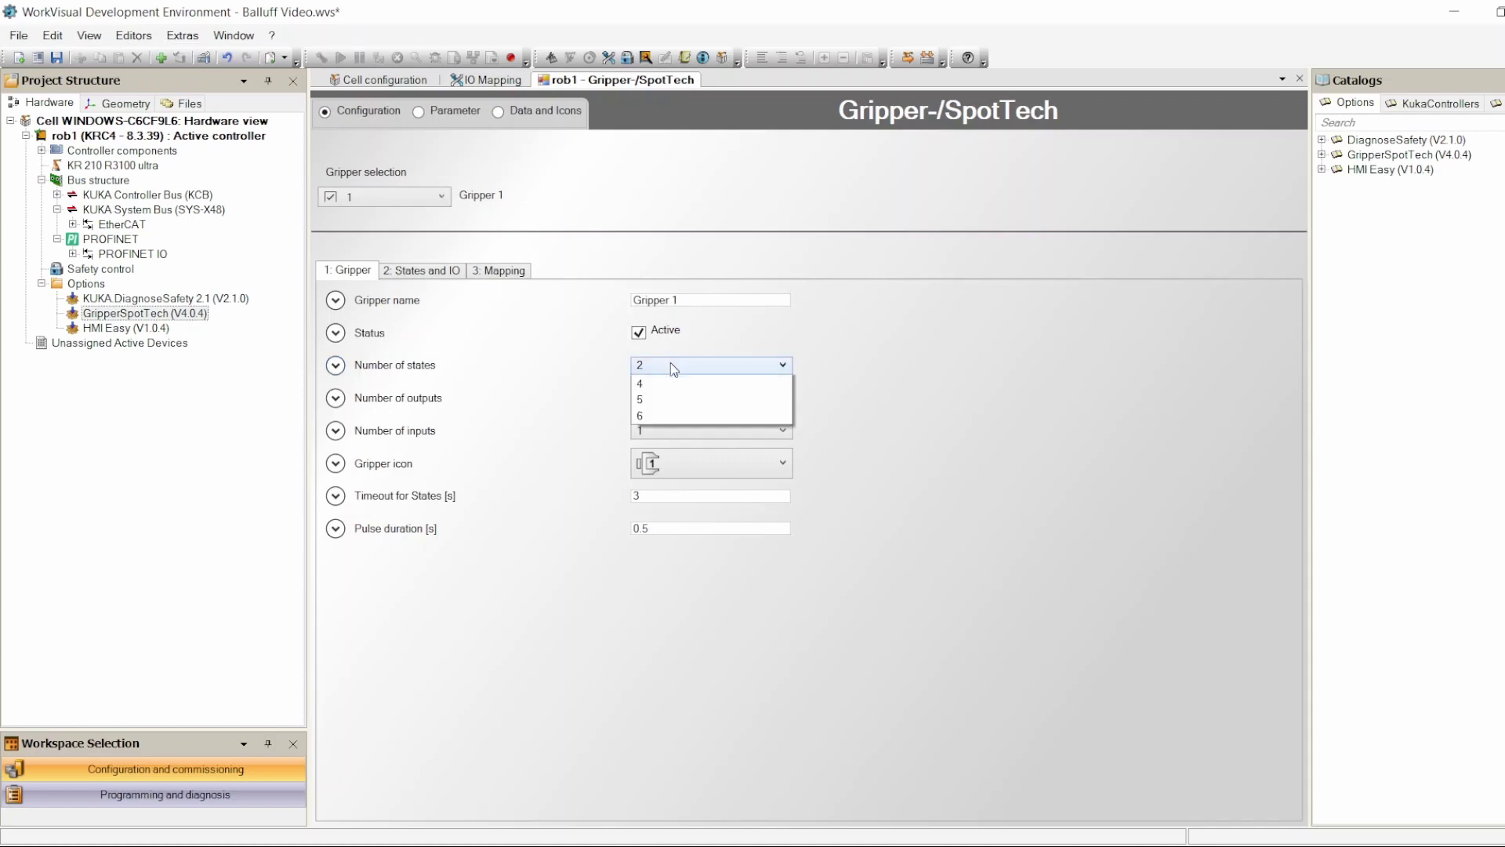
{"action": "left_click", "coordinate": [662, 401]}
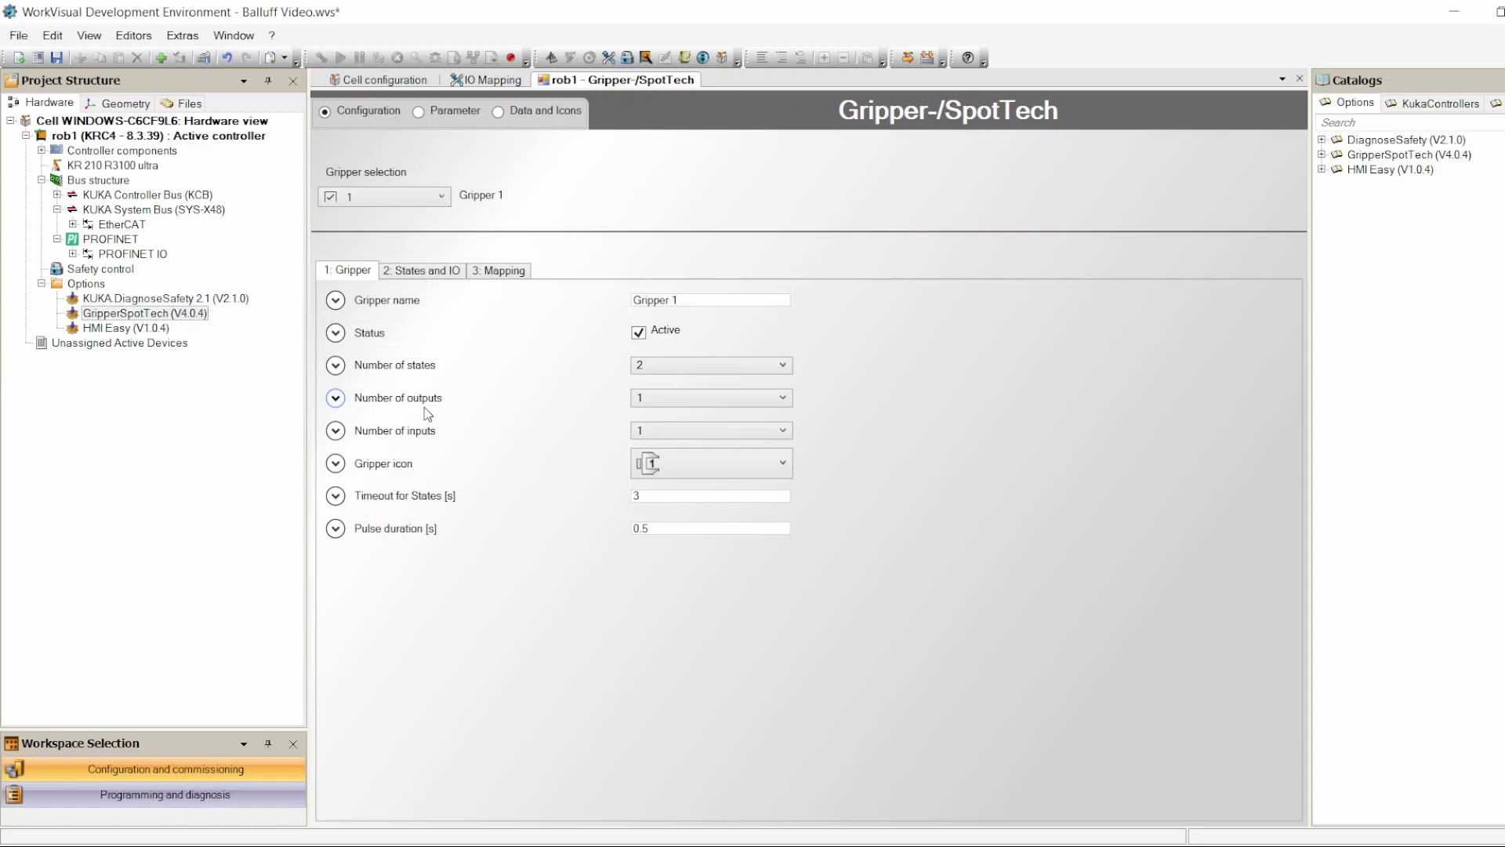
{"action": "left_click", "coordinate": [694, 397]}
{"action": "left_click", "coordinate": [685, 414]}
{"action": "left_click", "coordinate": [663, 432]}
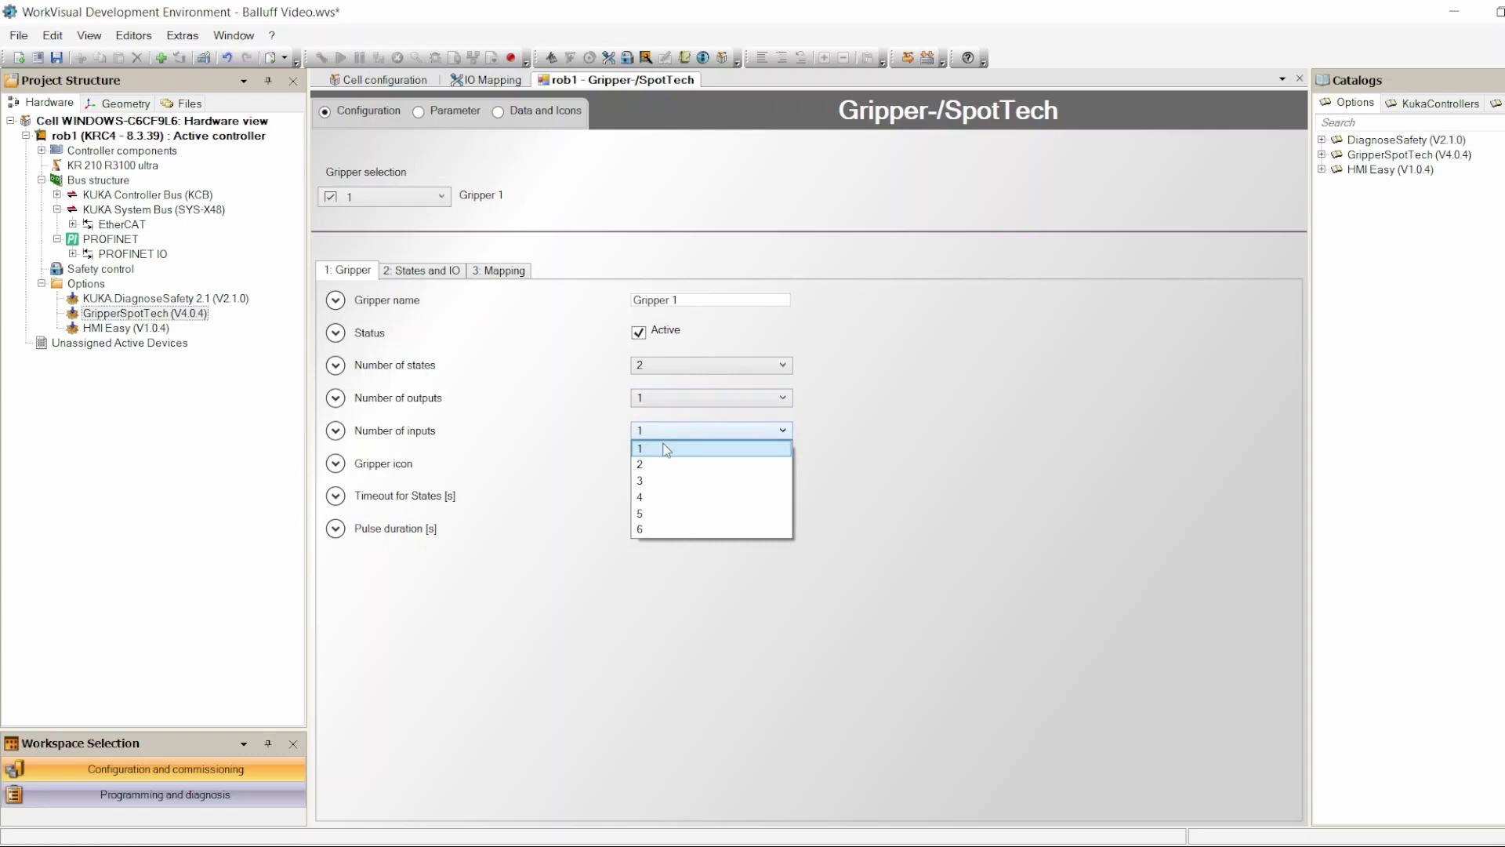
{"action": "left_click", "coordinate": [671, 464]}
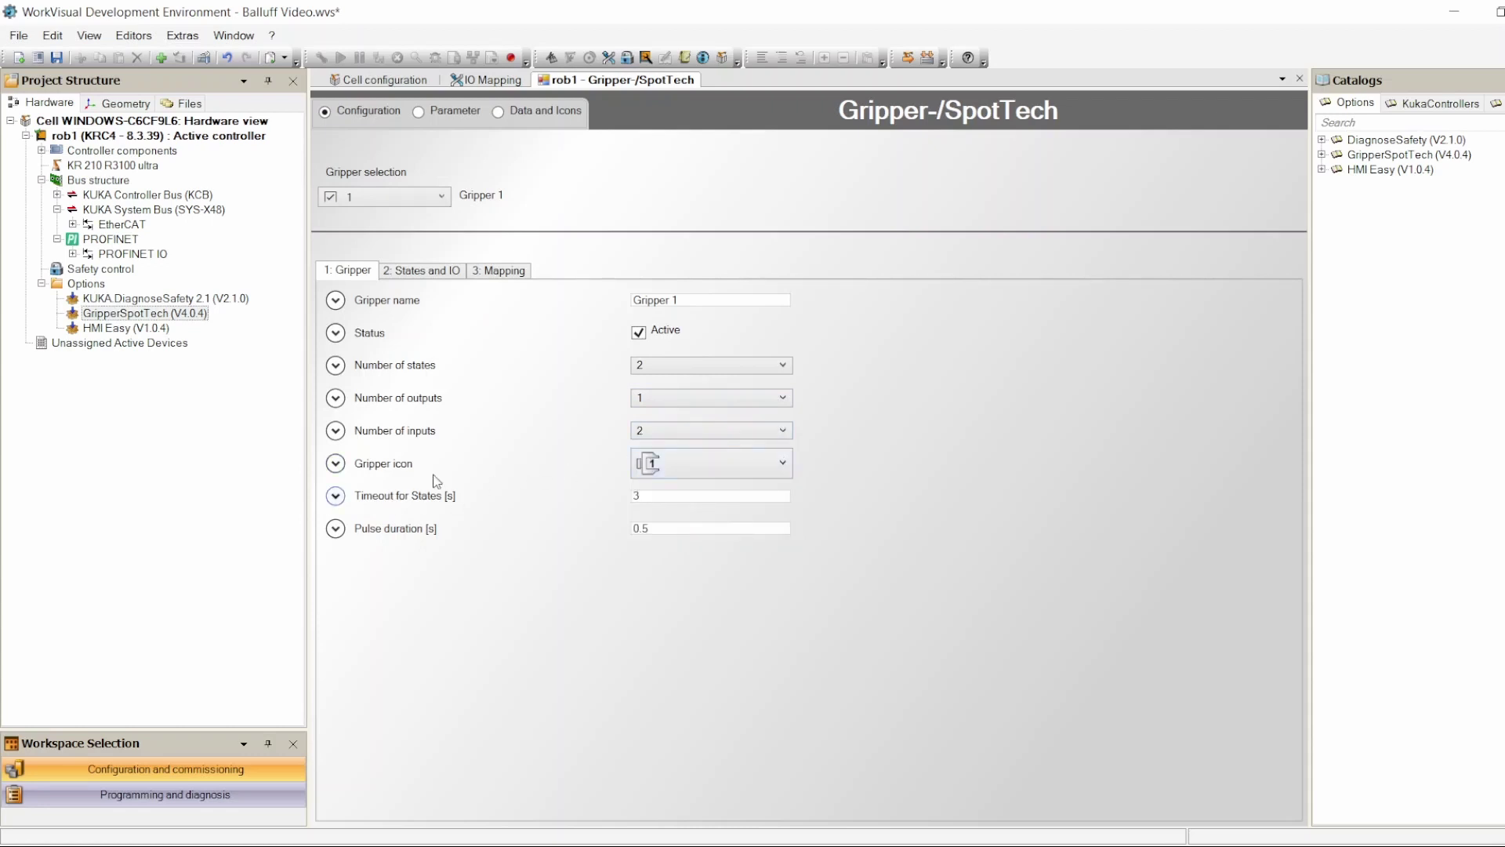
{"action": "left_click", "coordinate": [759, 474]}
{"action": "left_click_drag", "start_coordinate": [775, 530], "coordinate": [855, 482]}
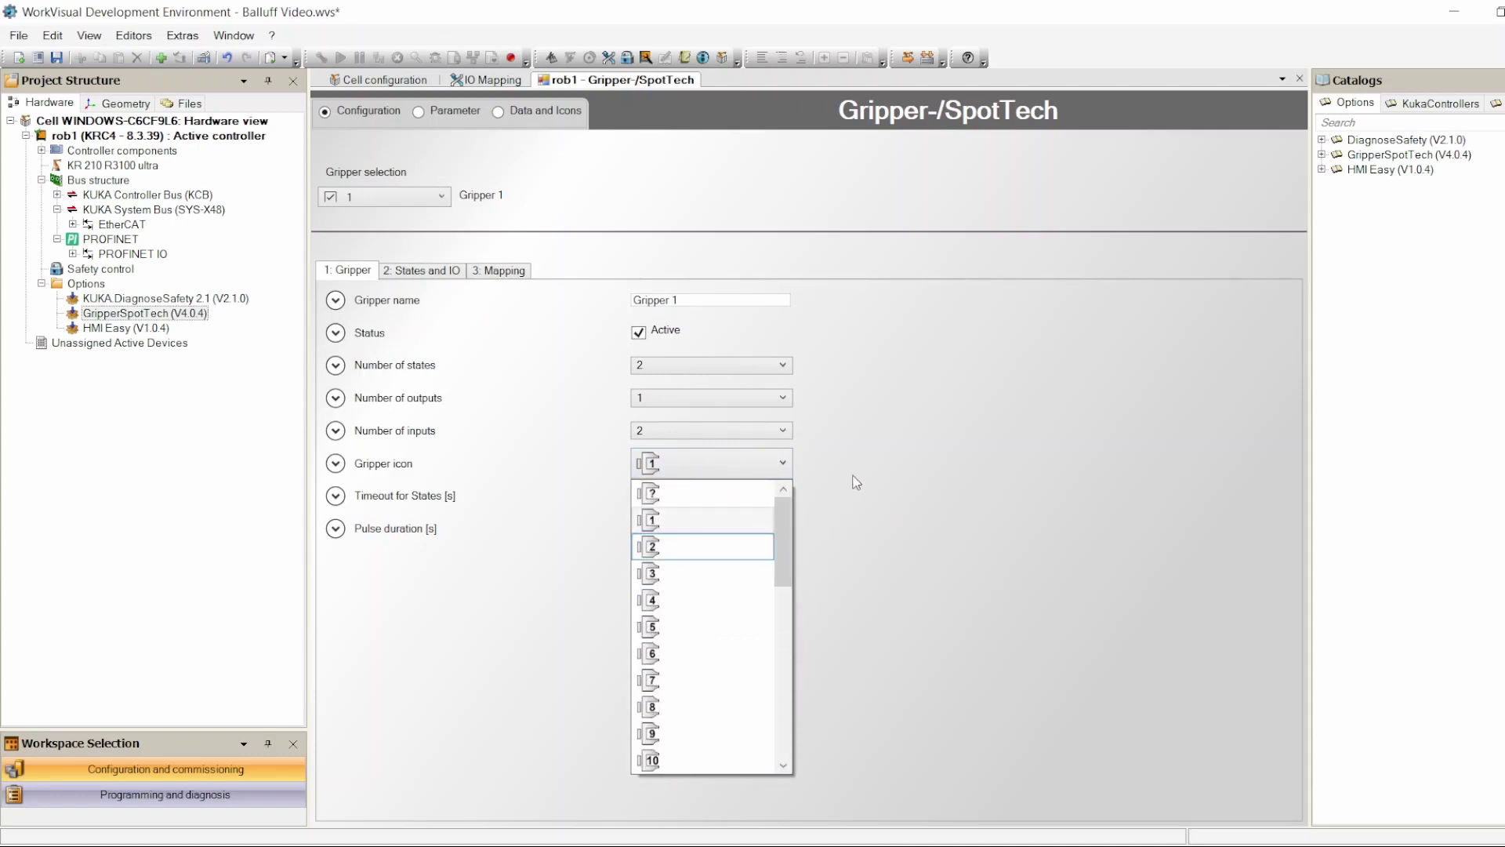
{"action": "left_click", "coordinate": [856, 482]}
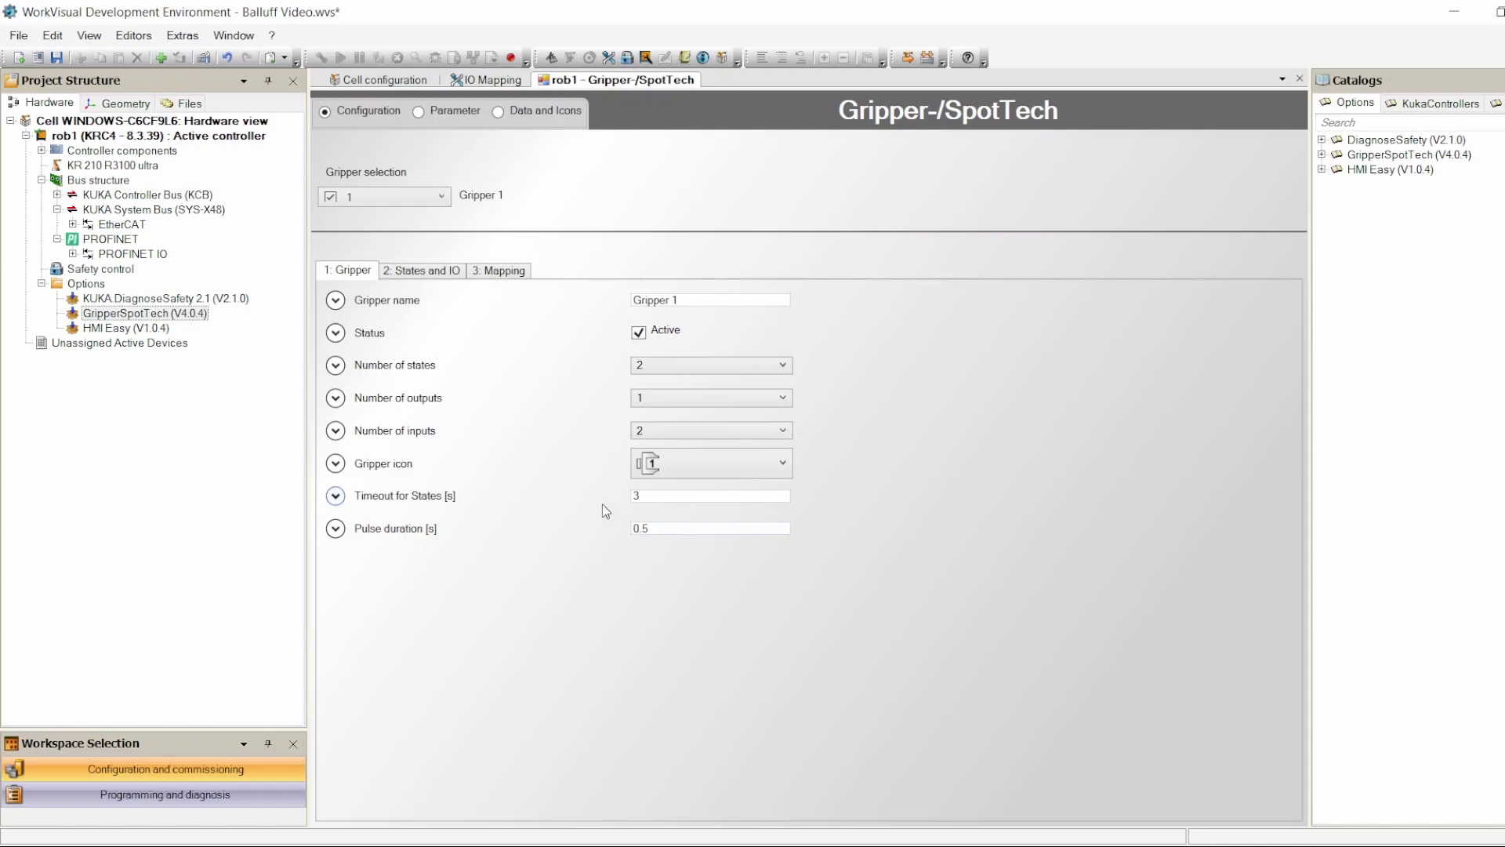
Review Gripper 1's states and I/O, the available output types, and the timeout and pulse duration settings
{"action": "left_click", "coordinate": [444, 272]}
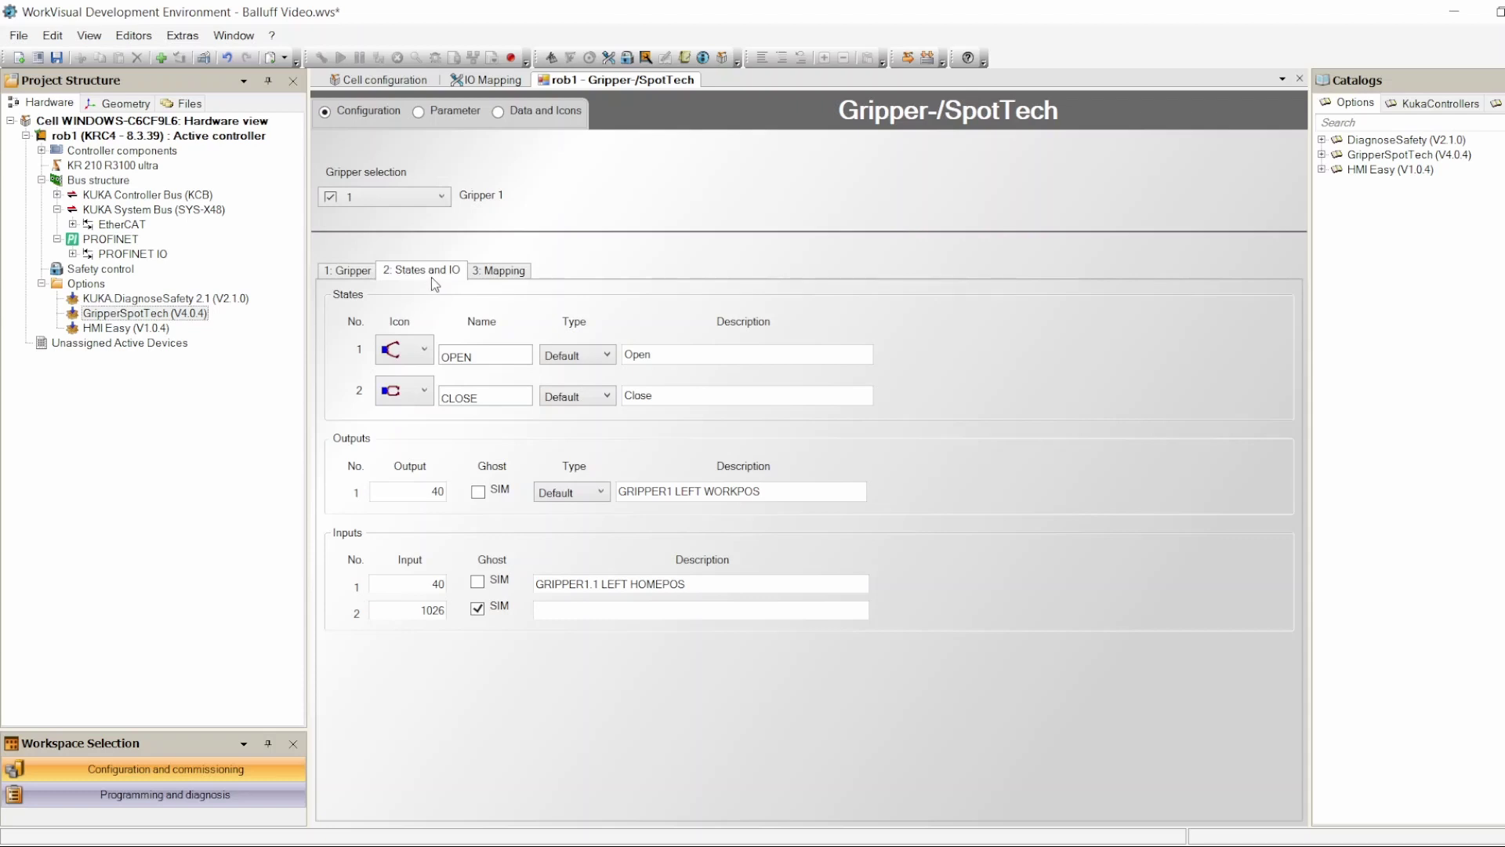
{"action": "left_click", "coordinate": [555, 495]}
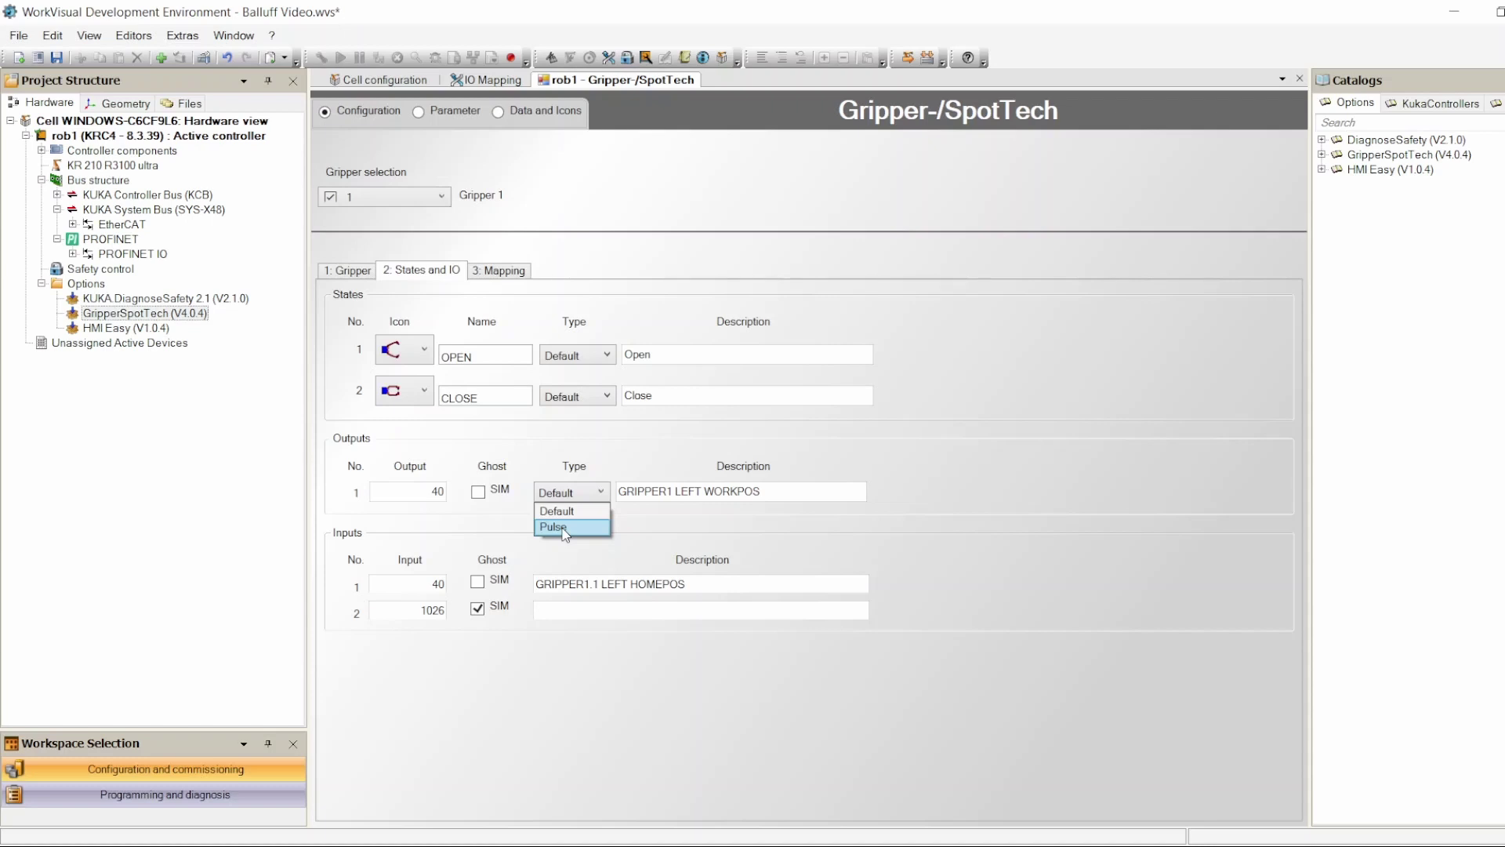
{"action": "left_click", "coordinate": [570, 511]}
{"action": "left_click", "coordinate": [357, 271]}
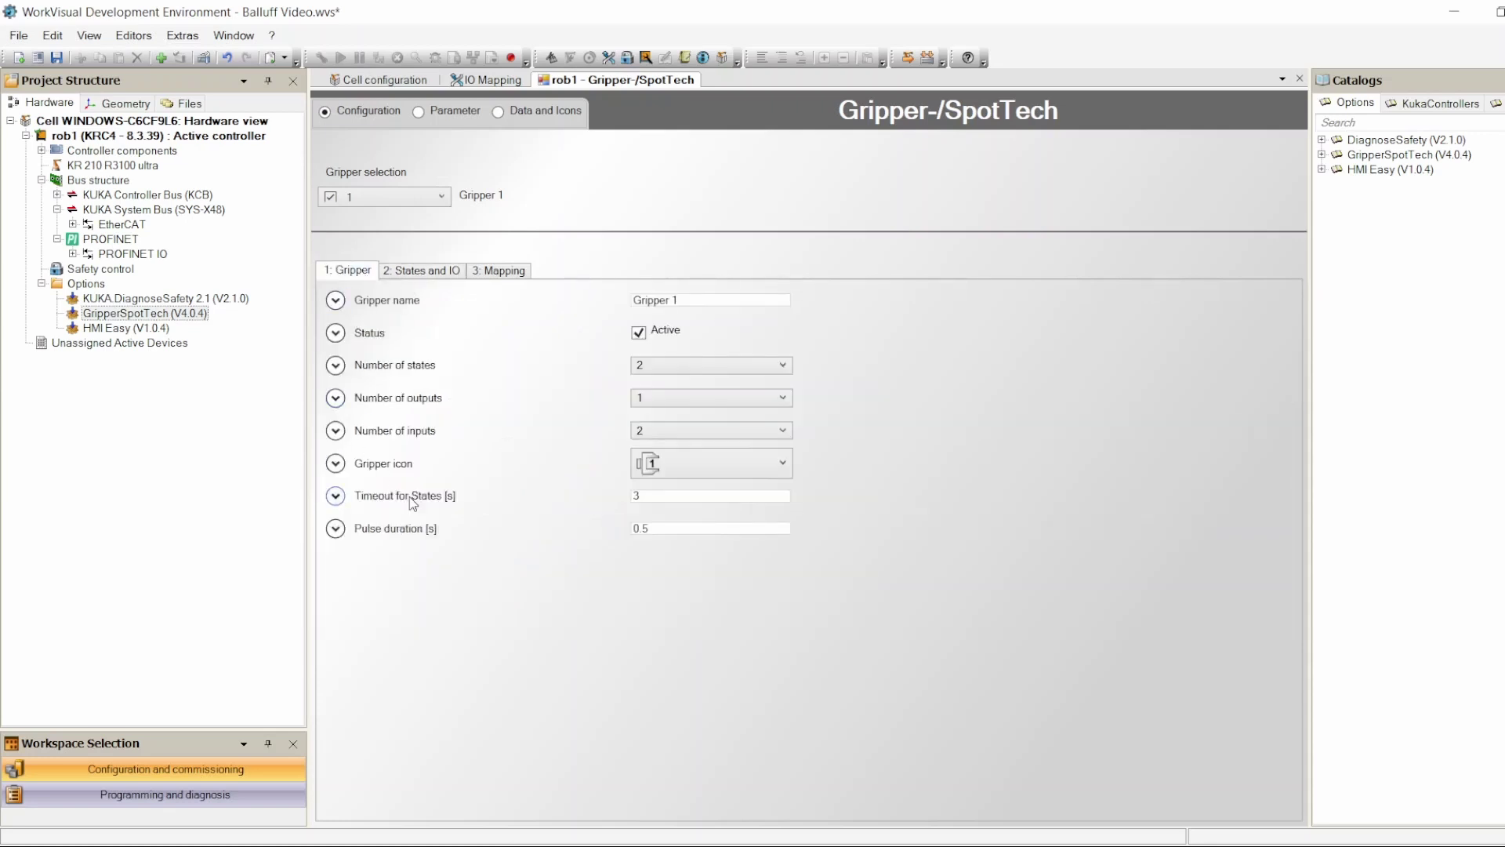
{"action": "left_click", "coordinate": [421, 272]}
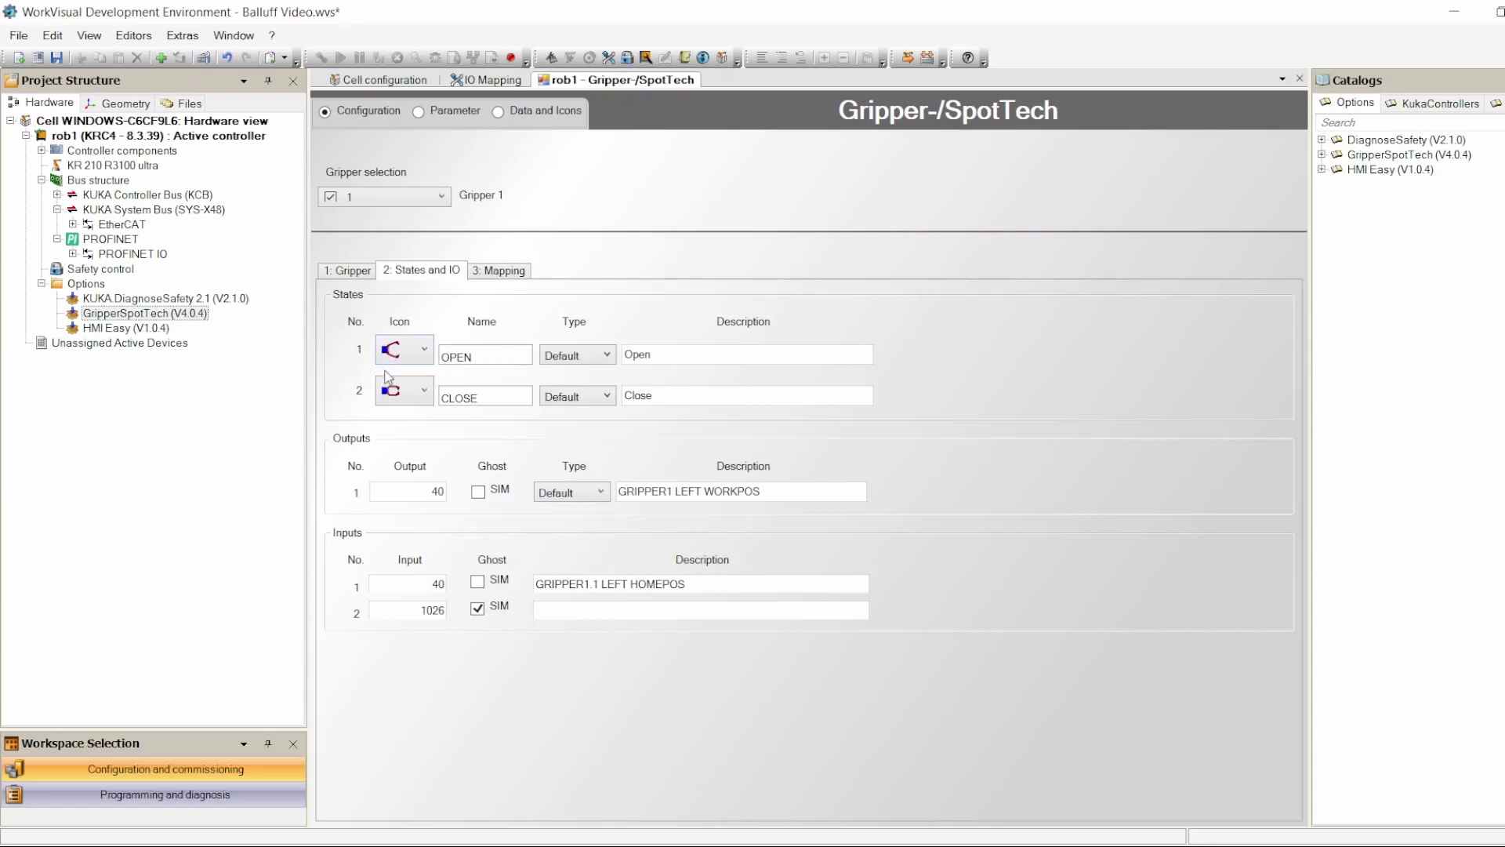
Try the closed-gripper icon on the OPEN state and restore its open-gripper icon and Default type
{"action": "left_click", "coordinate": [423, 350]}
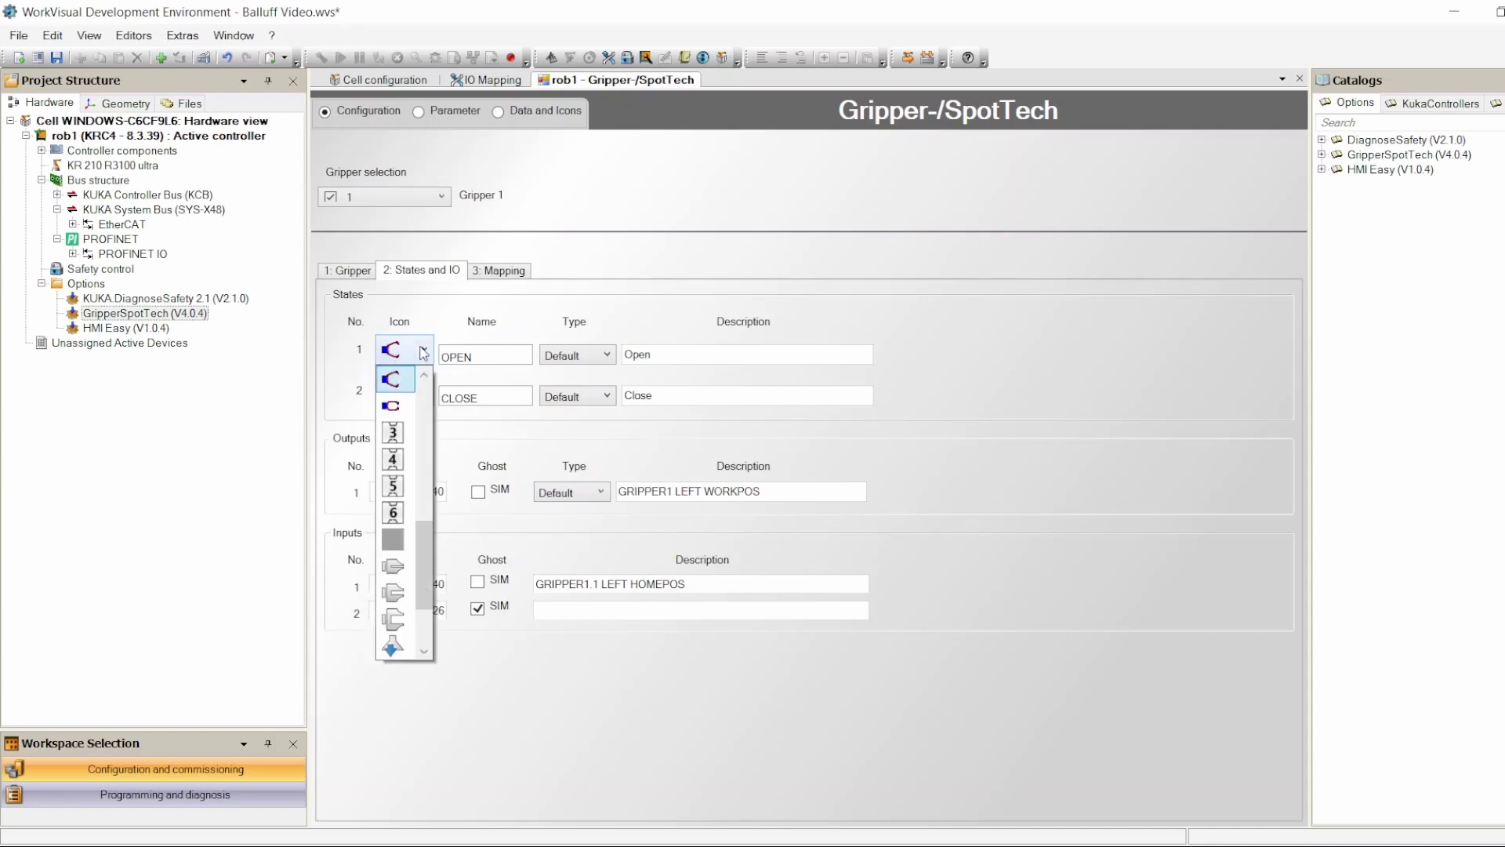
{"action": "left_click", "coordinate": [403, 382]}
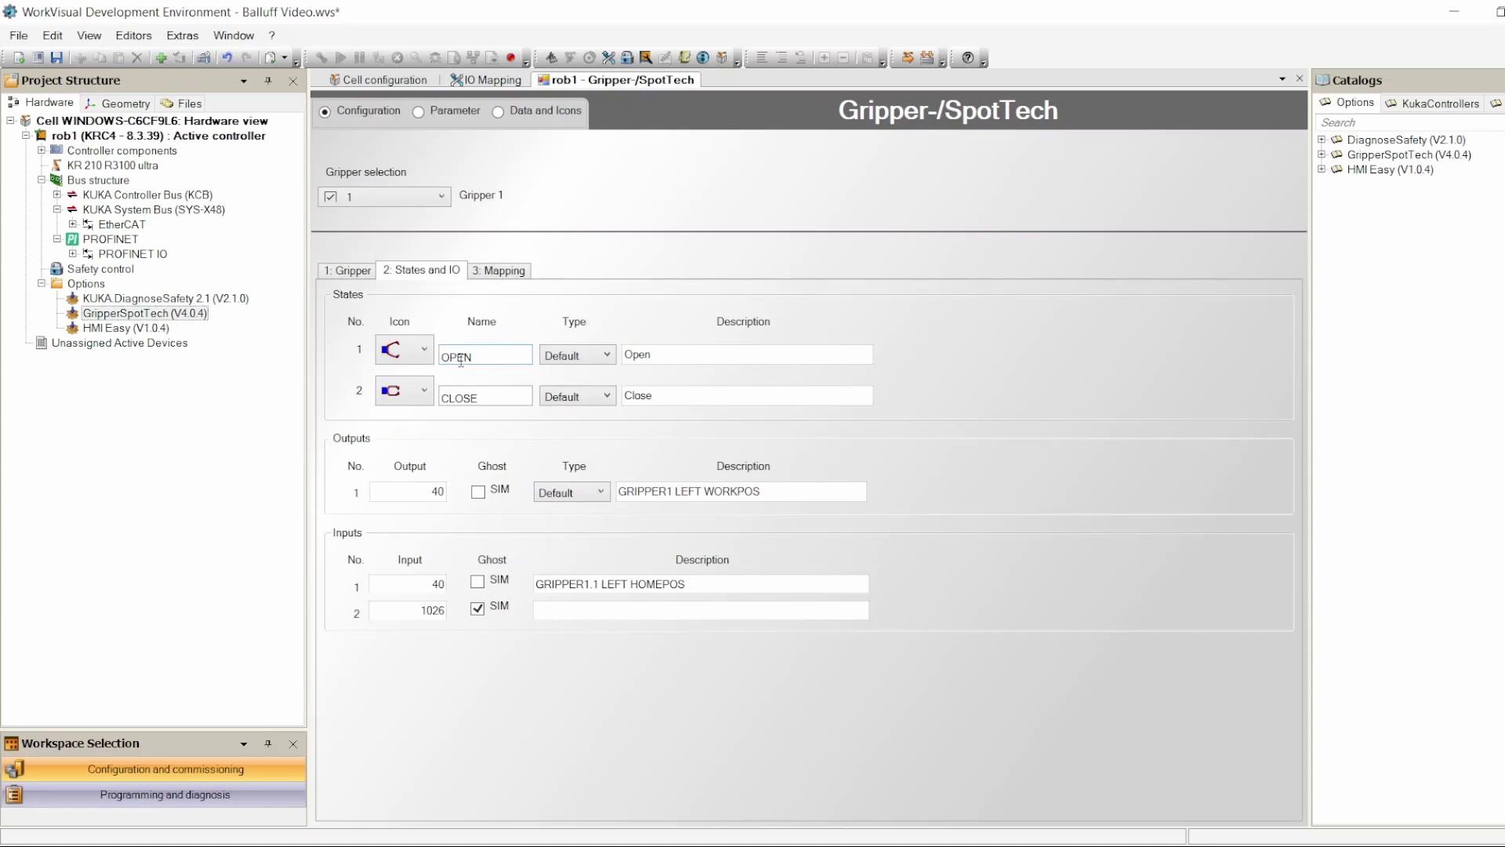
{"action": "left_click", "coordinate": [423, 350]}
{"action": "left_click", "coordinate": [411, 407]}
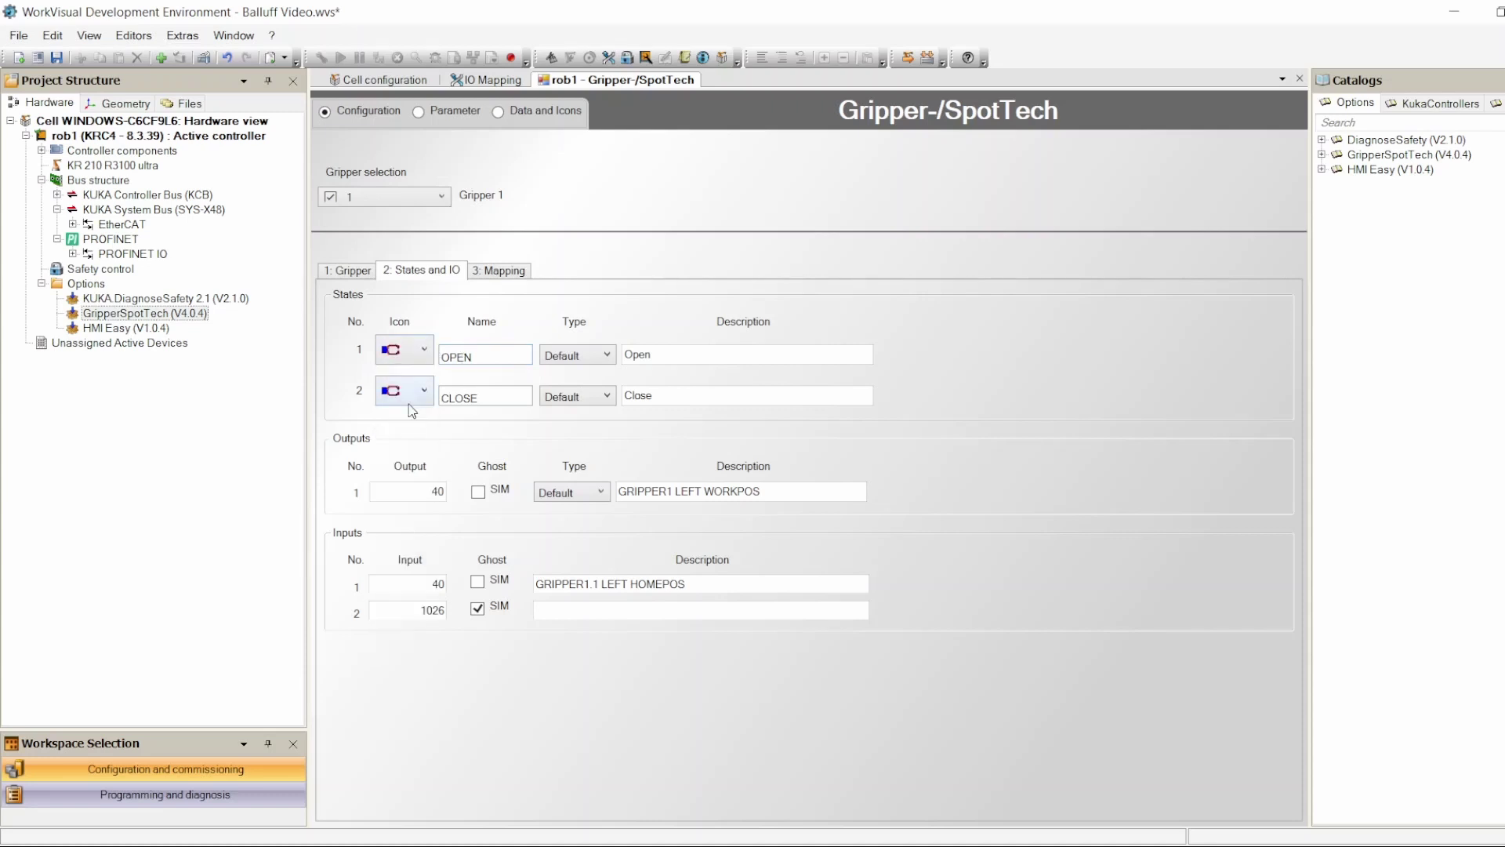
{"action": "left_click", "coordinate": [423, 355]}
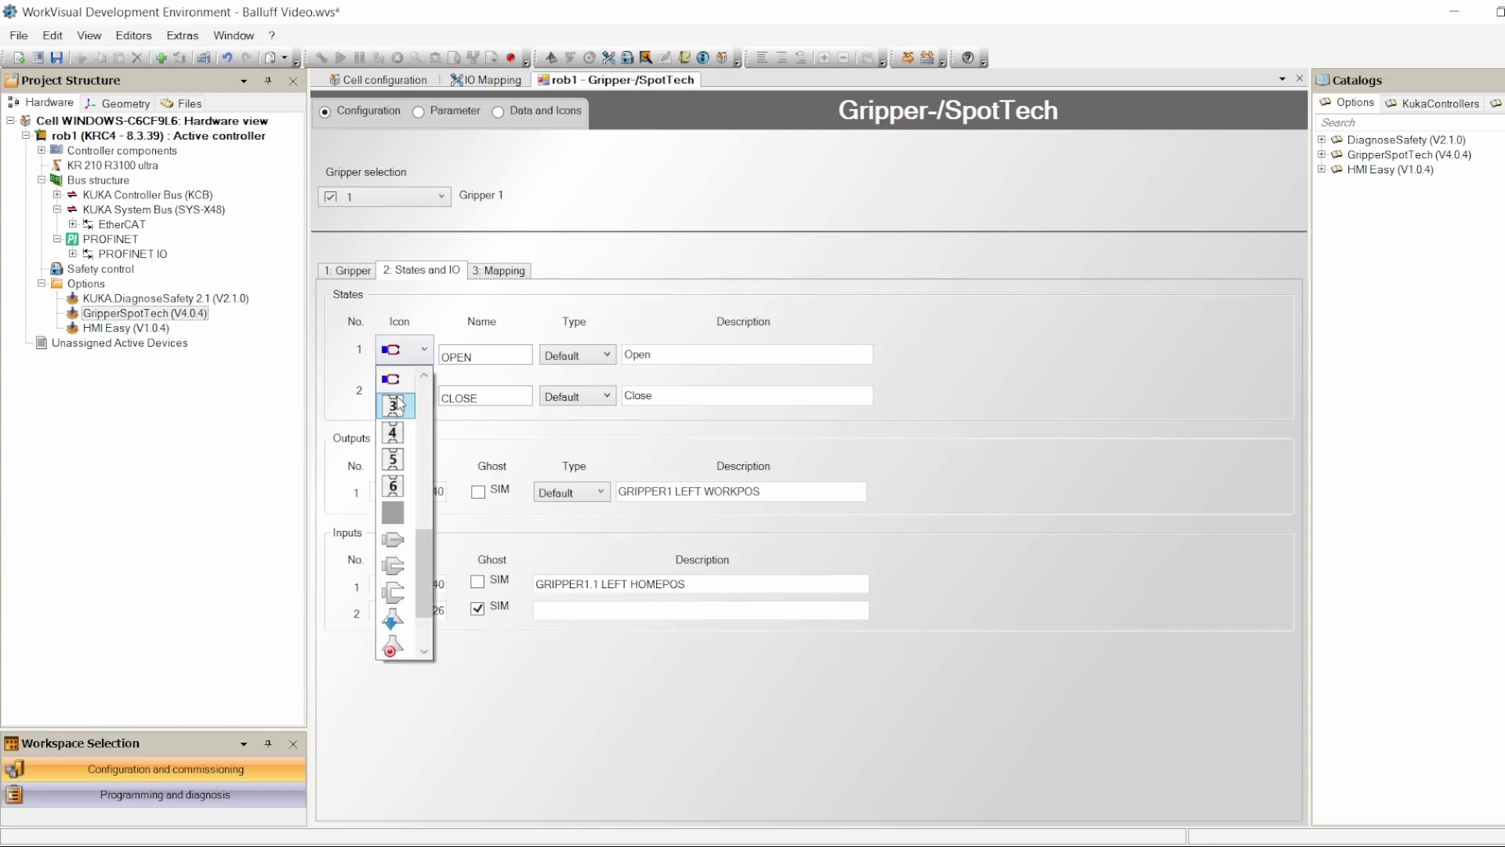
{"action": "scroll", "coordinate": [396, 439], "scroll_direction": "down", "scroll_amount": 3}
{"action": "left_click", "coordinate": [392, 514]}
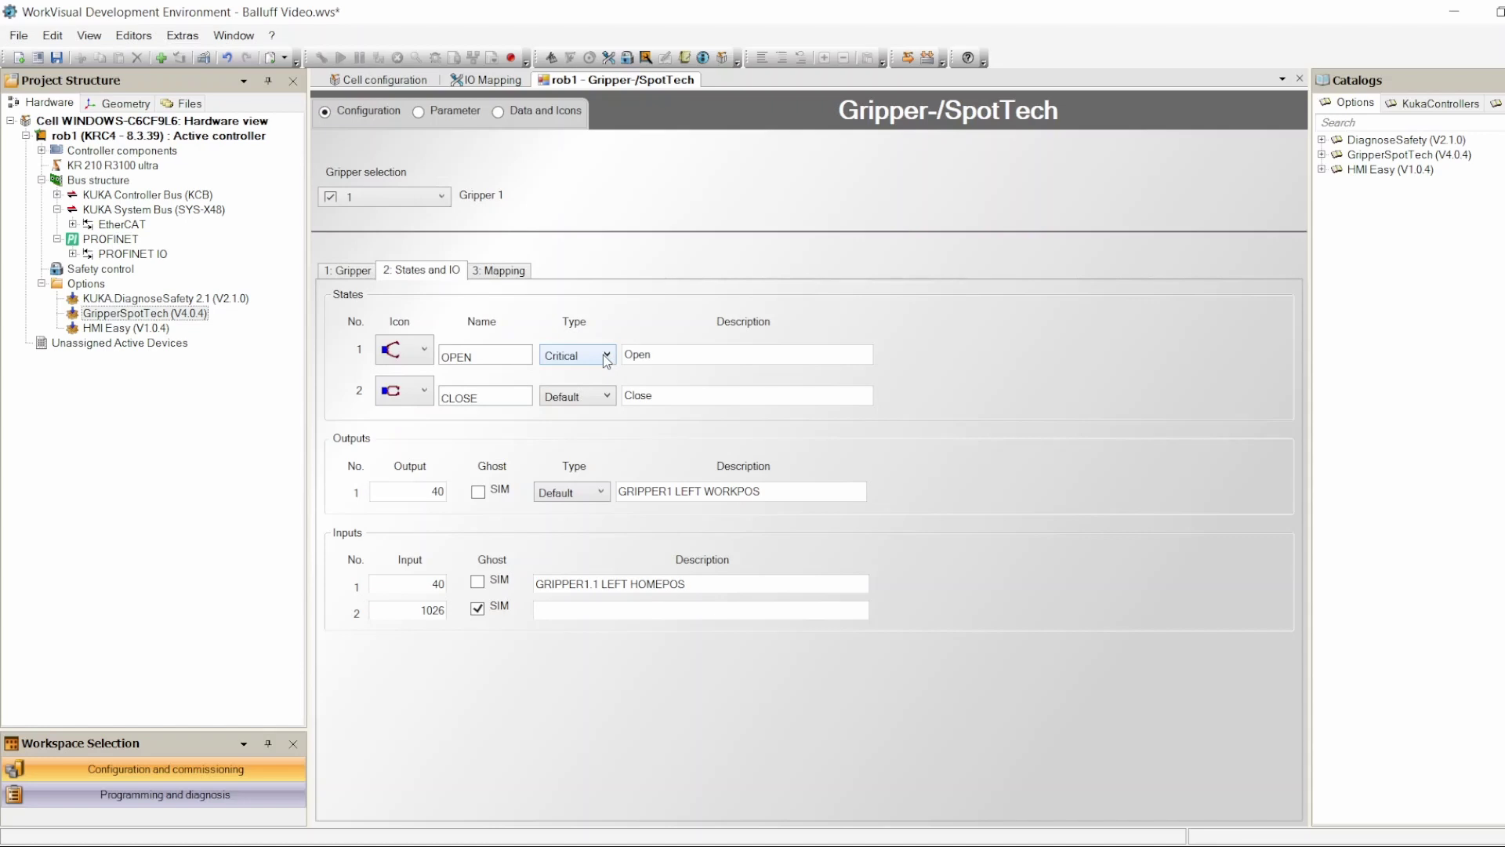
{"action": "left_click", "coordinate": [606, 355]}
Assign signal 70 to Gripper 1's output with the type Default
{"action": "left_click_drag", "start_coordinate": [410, 488], "coordinate": [470, 502]}
{"action": "type", "text": "70"}
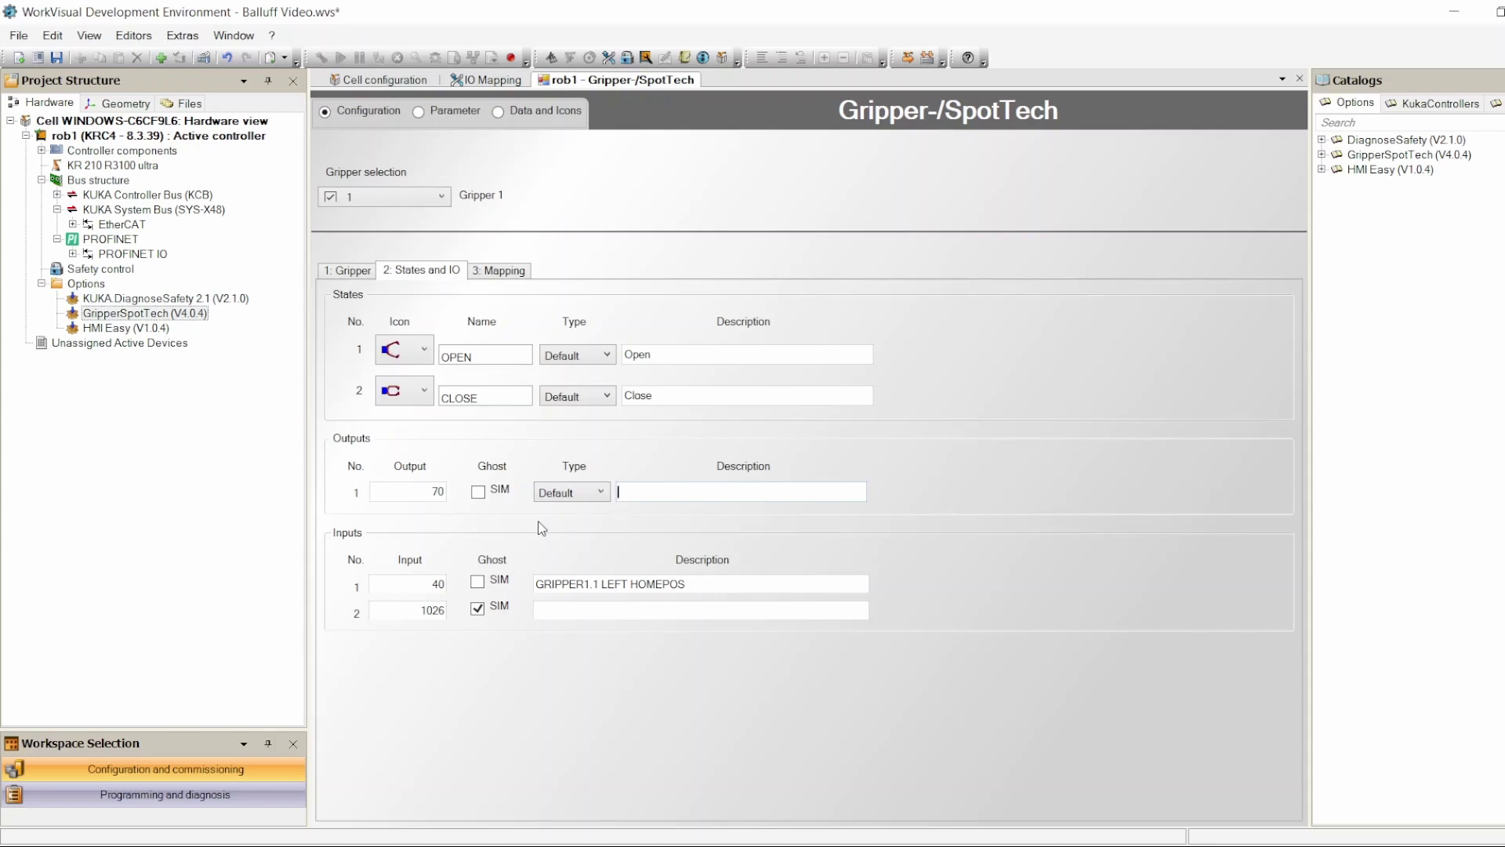
{"action": "left_click", "coordinate": [596, 494]}
{"action": "left_click", "coordinate": [582, 512]}
Assign signal 70 with description "open" to input 1 and signal 71 with description "close" to input 2
{"action": "left_click_drag", "start_coordinate": [427, 584], "coordinate": [459, 590]}
{"action": "type", "text": "70"}
{"action": "left_click", "coordinate": [640, 577]}
{"action": "type", "text": "open"}
{"action": "key", "text": "Tab"}
{"action": "type", "text": "71"}
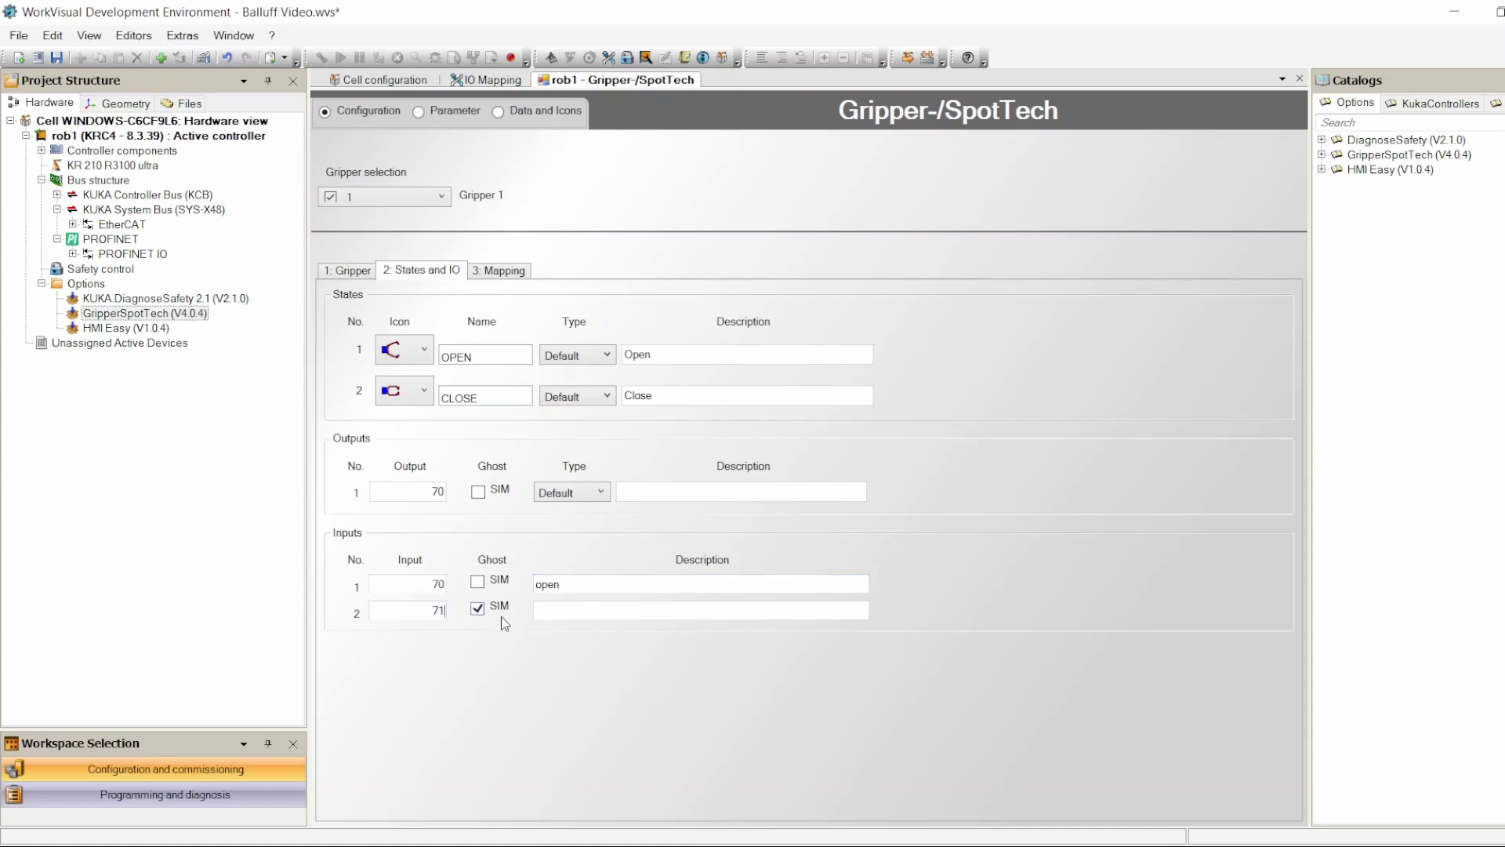
{"action": "left_click", "coordinate": [622, 617]}
{"action": "type", "text": "close"}
Turn off the SIM ghost option for input 71 and try toggling it on output 70 and input 70
{"action": "left_click", "coordinate": [478, 611]}
{"action": "left_click", "coordinate": [479, 582]}
{"action": "left_click", "coordinate": [477, 492]}
{"action": "left_click", "coordinate": [478, 582]}
{"action": "left_click", "coordinate": [480, 582]}
{"action": "left_click", "coordinate": [484, 583]}
Open Gripper 1's signal mapping and review the value choices for output 70 in the OPEN state
{"action": "left_click", "coordinate": [516, 275]}
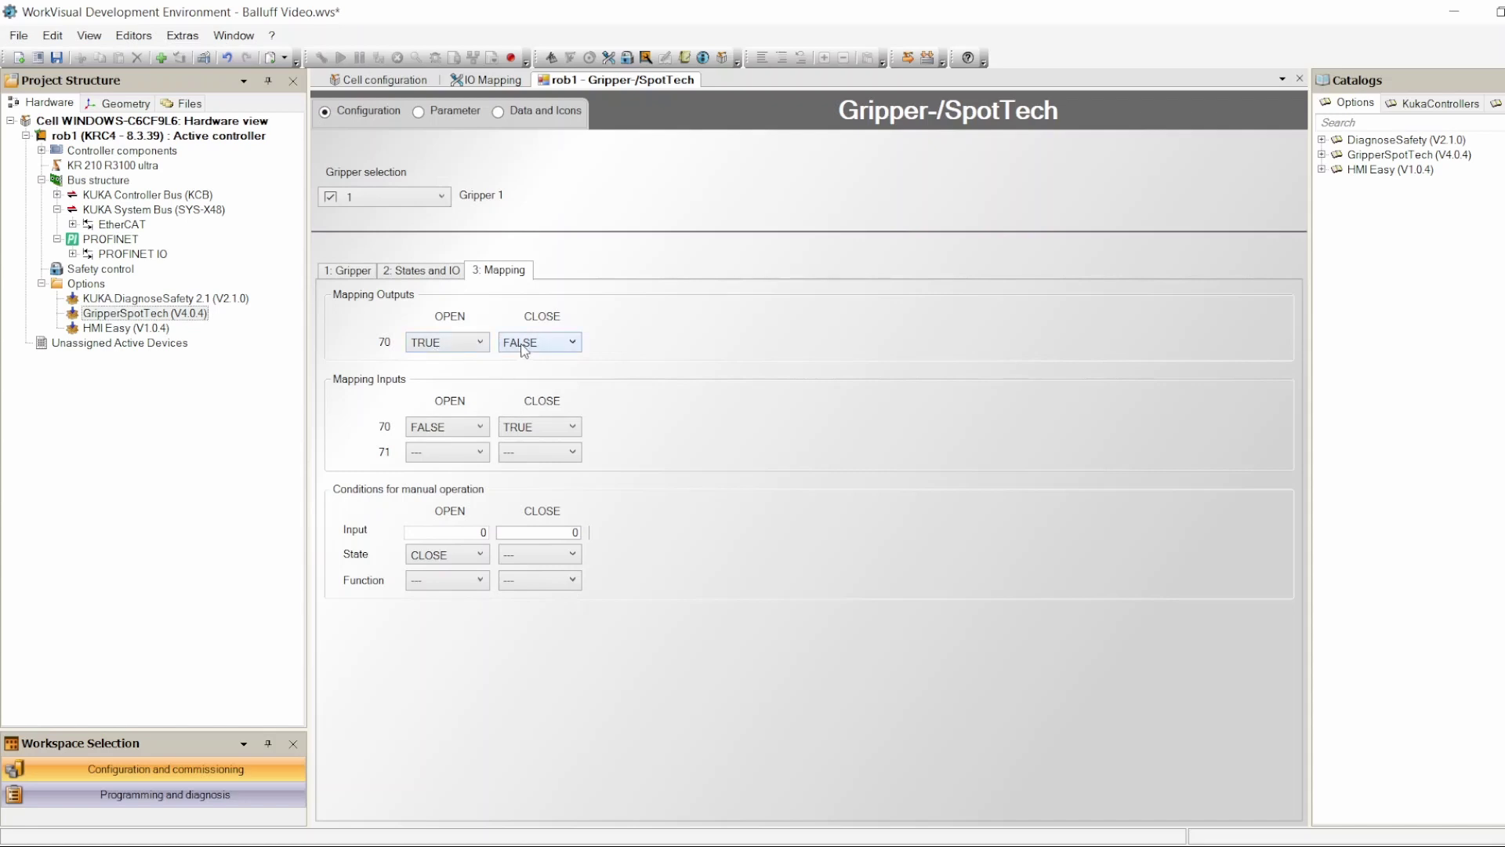
{"action": "left_click", "coordinate": [486, 346]}
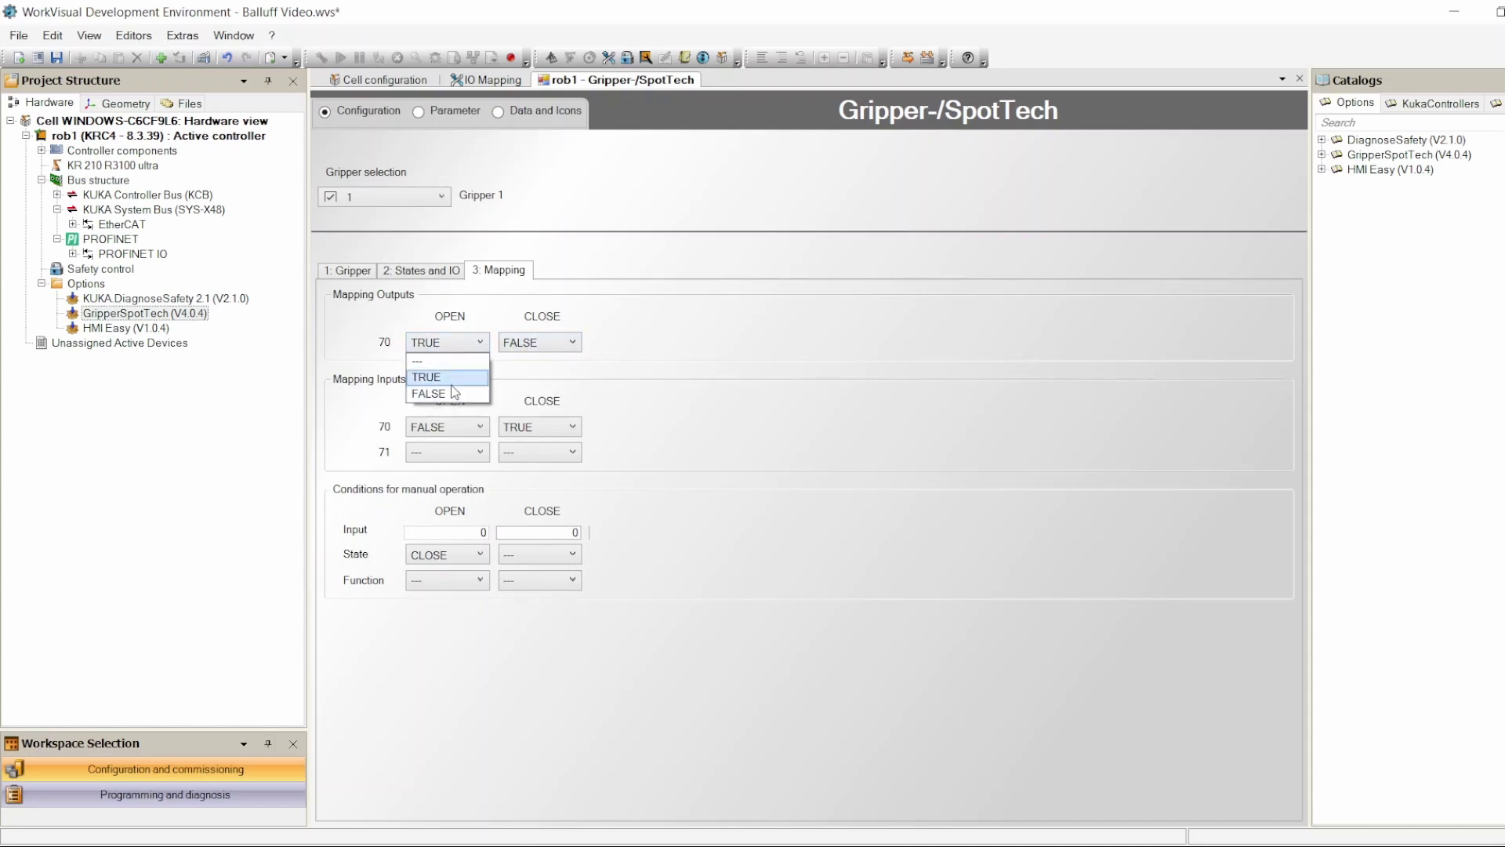
{"action": "left_click", "coordinate": [703, 340]}
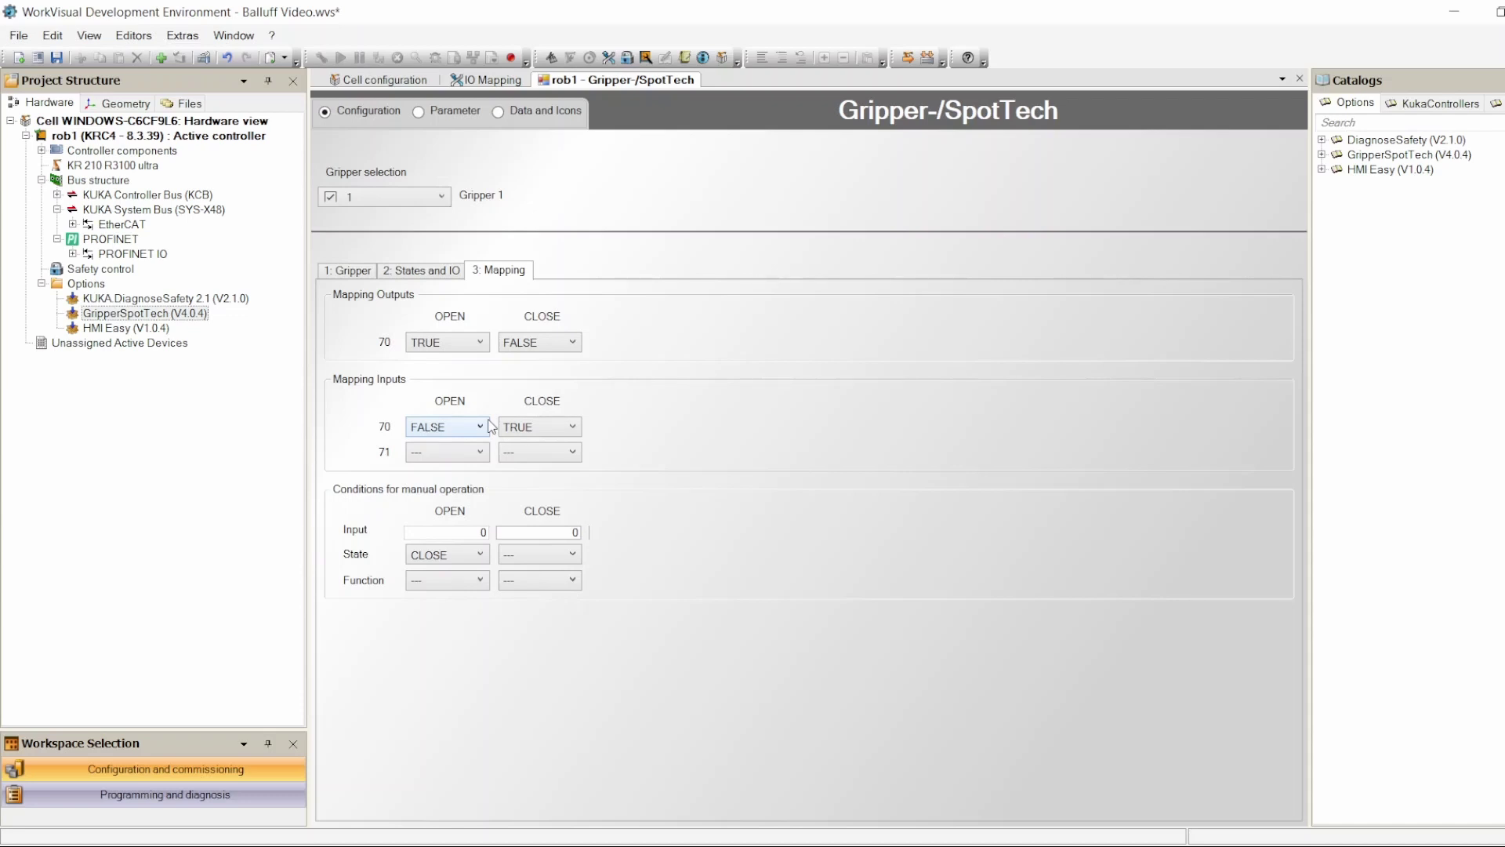
Check the gripper signal list and map Gripper 1's OPEN state to input 70 TRUE and input 71 FALSE
{"action": "key", "text": "alt+Tab"}
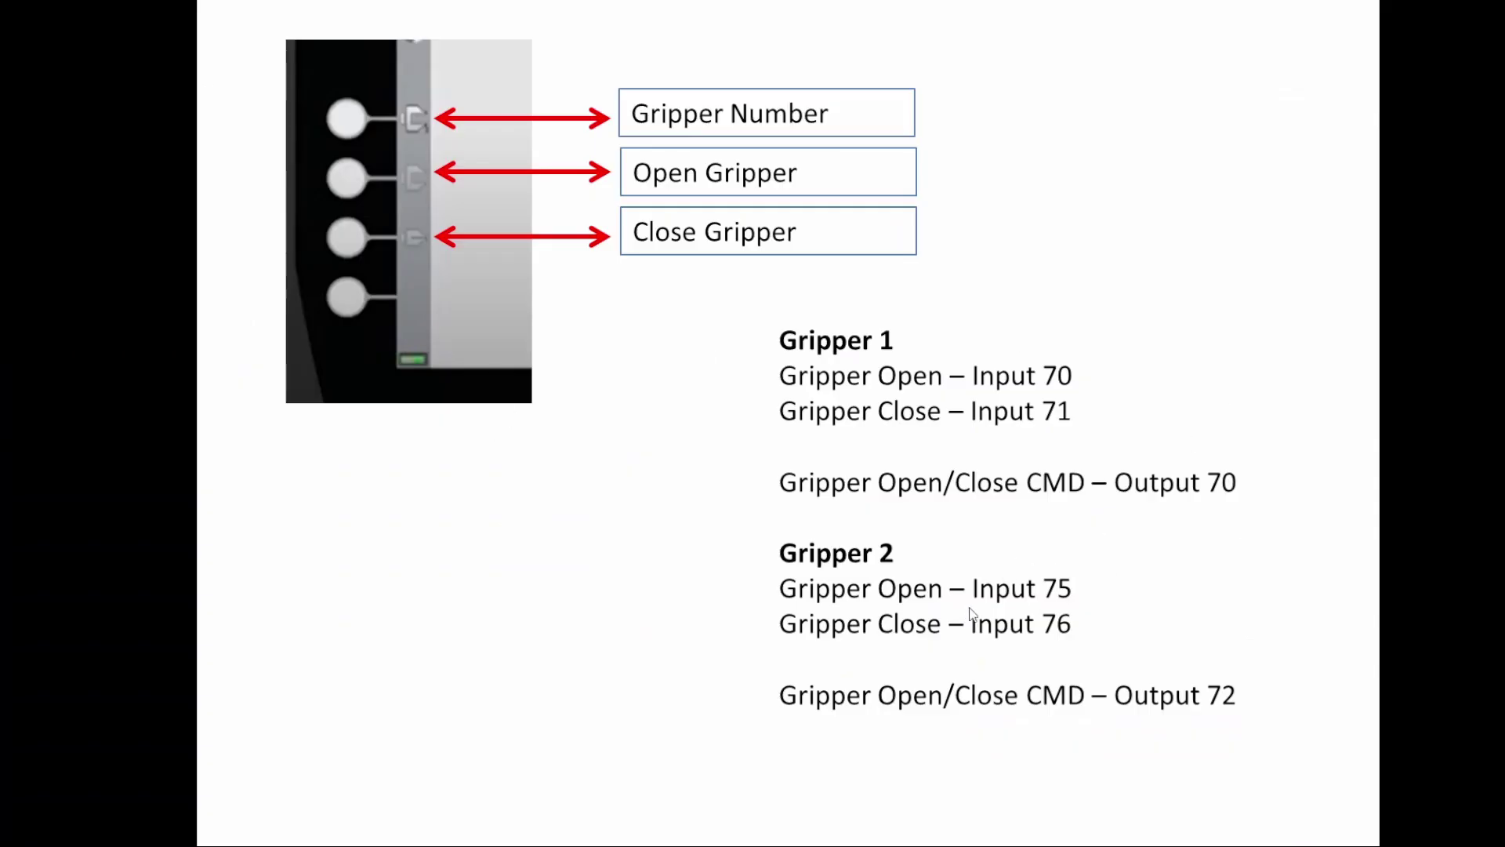
{"action": "key", "text": "alt+Tab"}
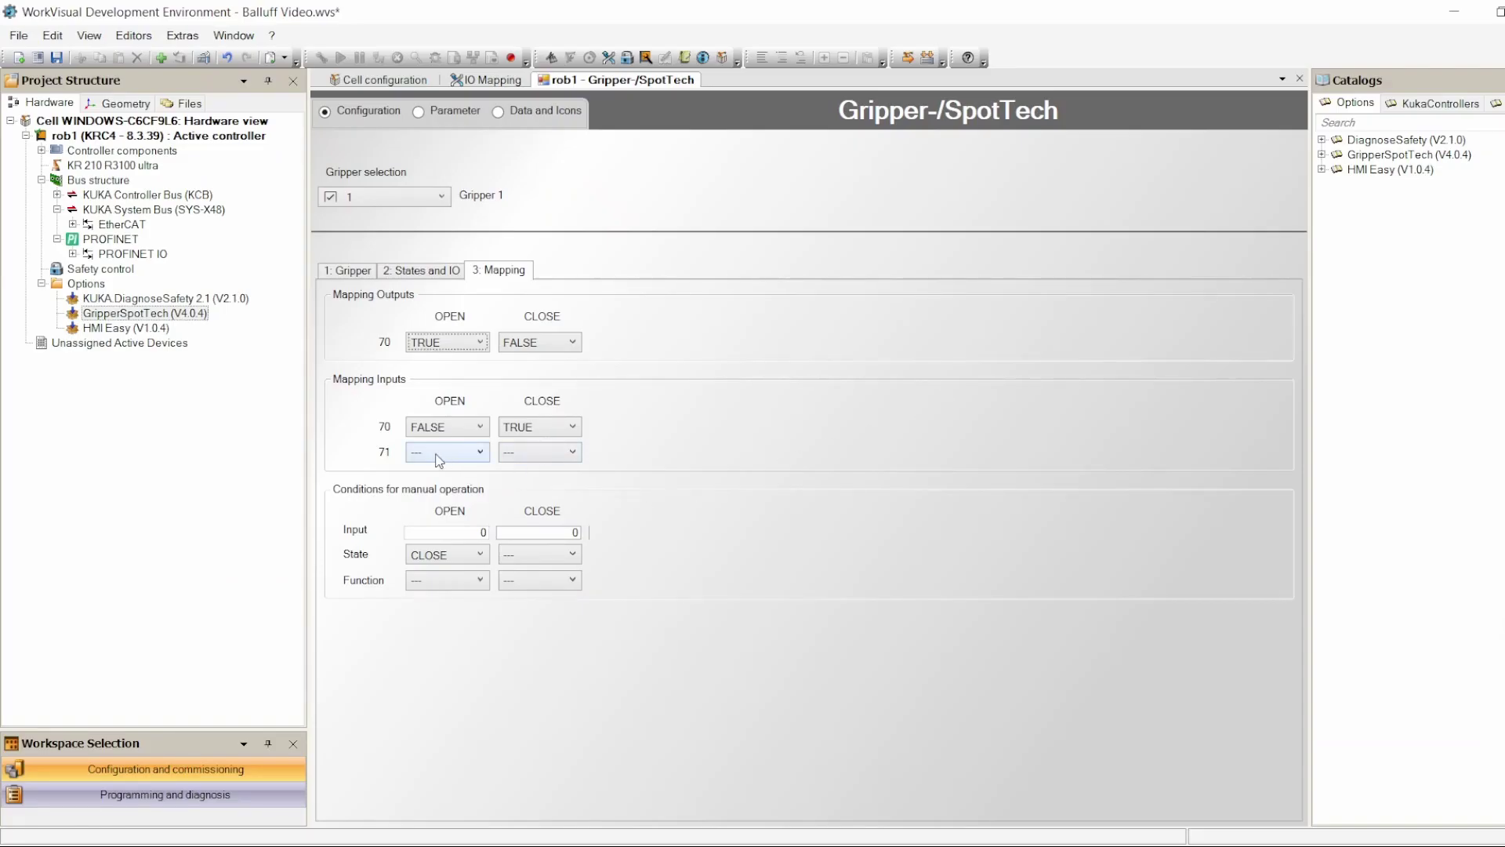
{"action": "left_click", "coordinate": [426, 428]}
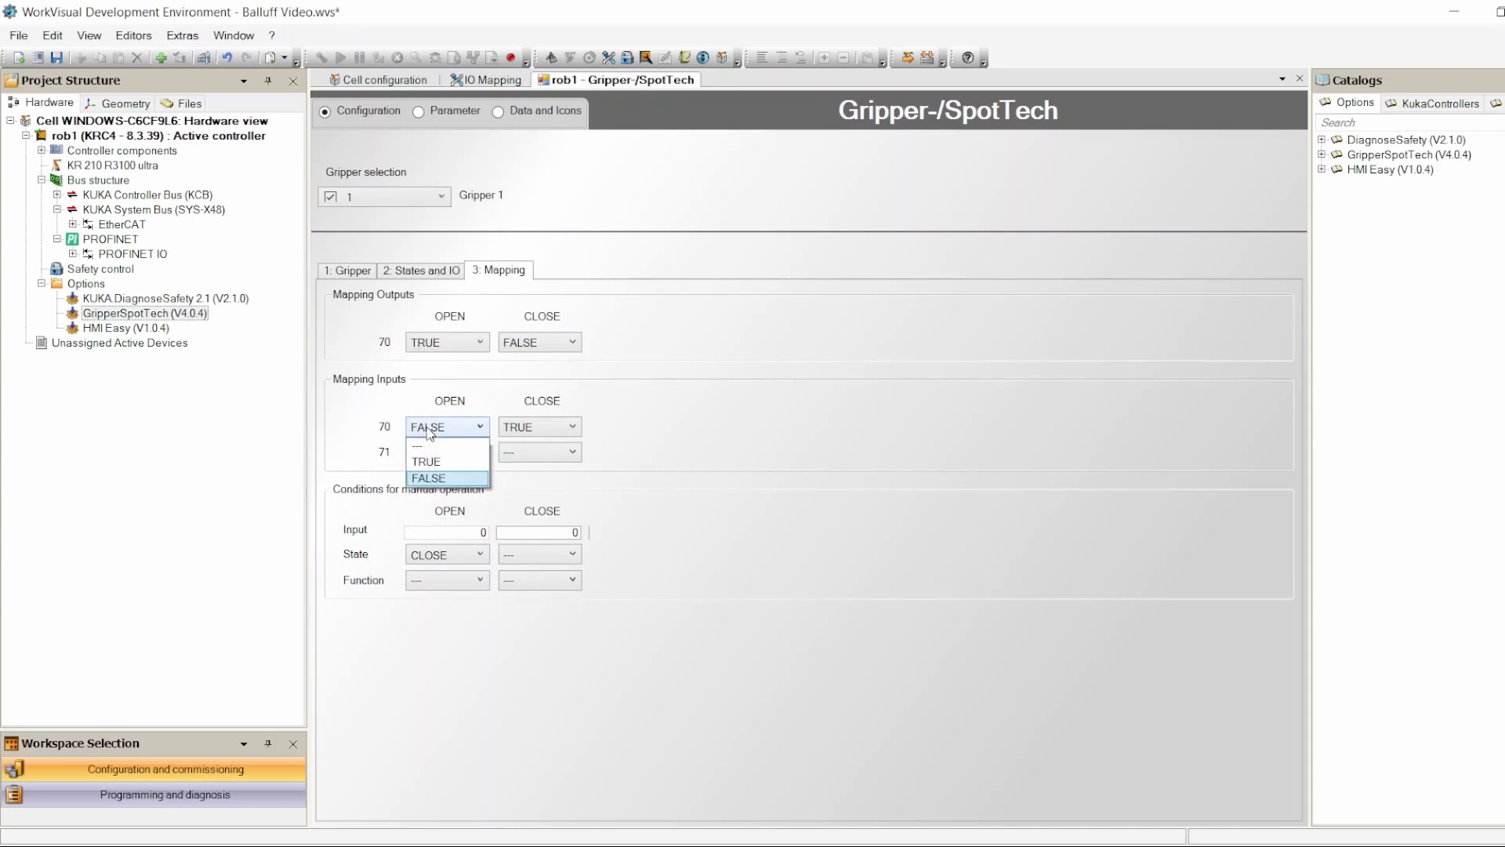
{"action": "left_click", "coordinate": [433, 456]}
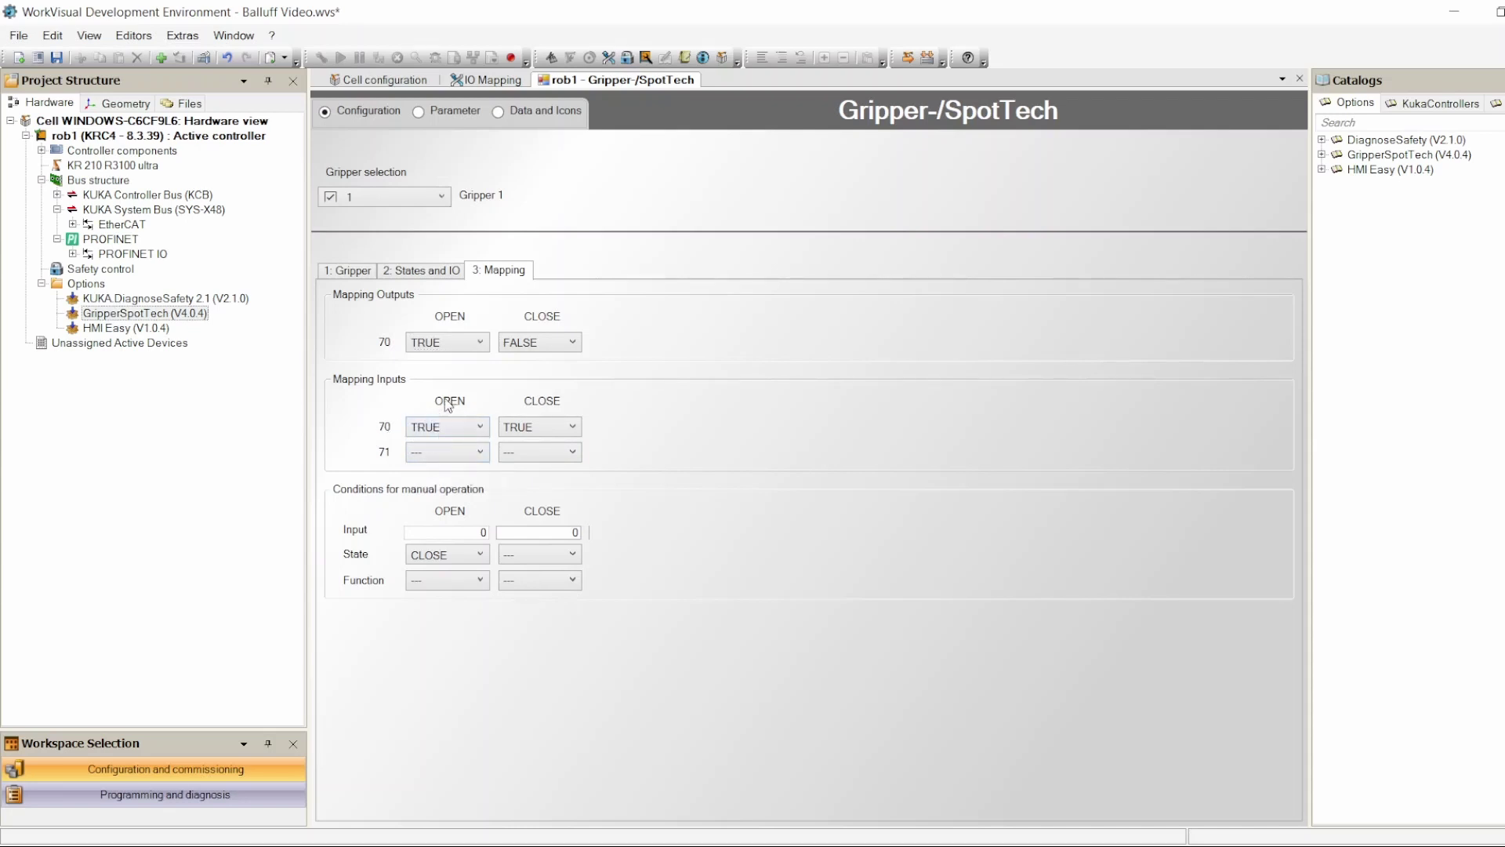
{"action": "left_click", "coordinate": [476, 455]}
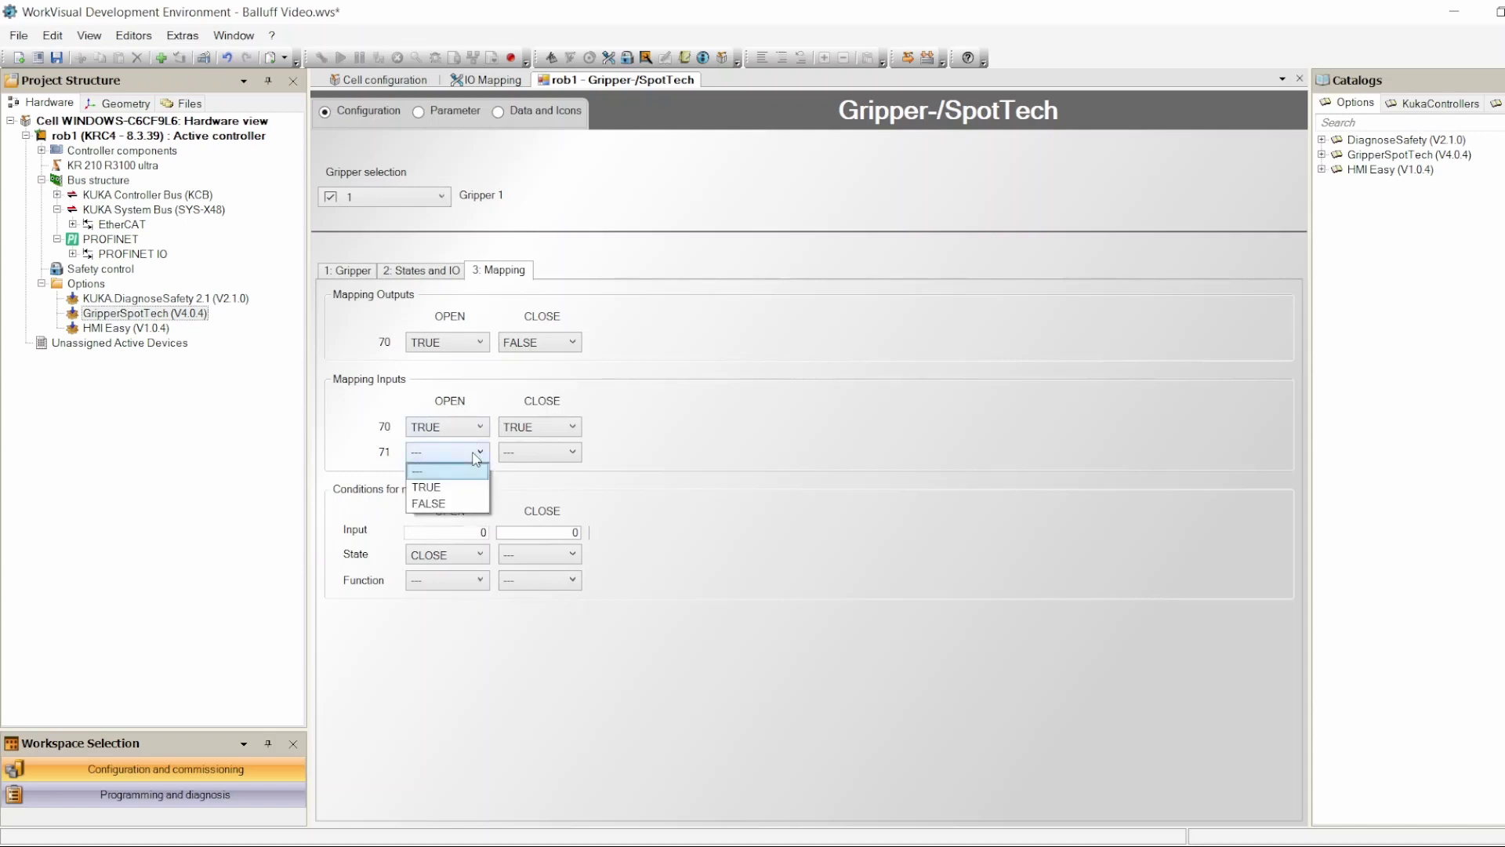
{"action": "left_click", "coordinate": [445, 506]}
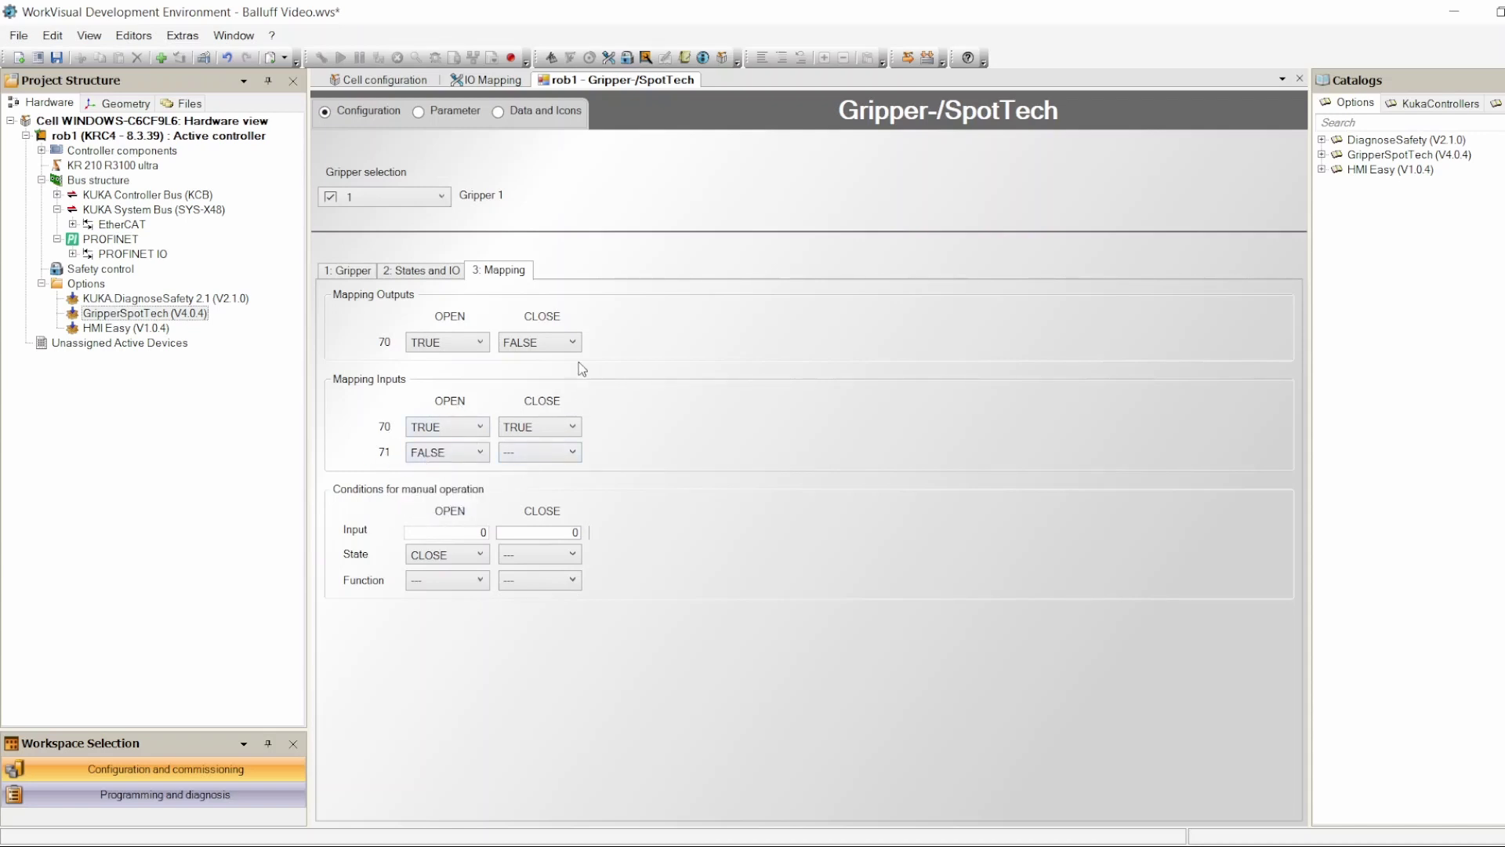
Map Gripper 1's CLOSE state to input 70 FALSE and input 71 TRUE
{"action": "left_click", "coordinate": [566, 426]}
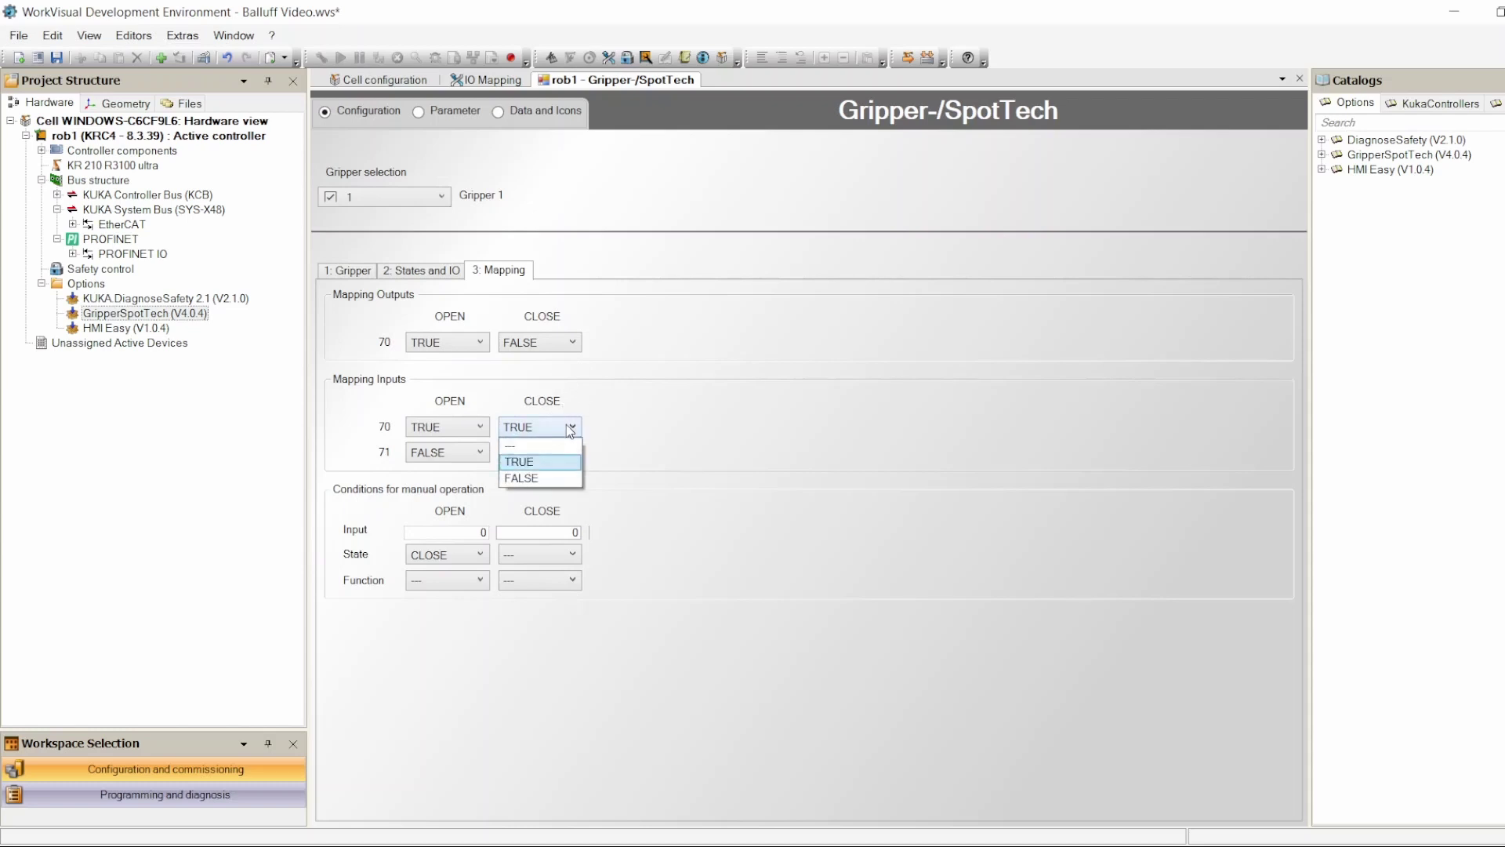
{"action": "left_click", "coordinate": [541, 474]}
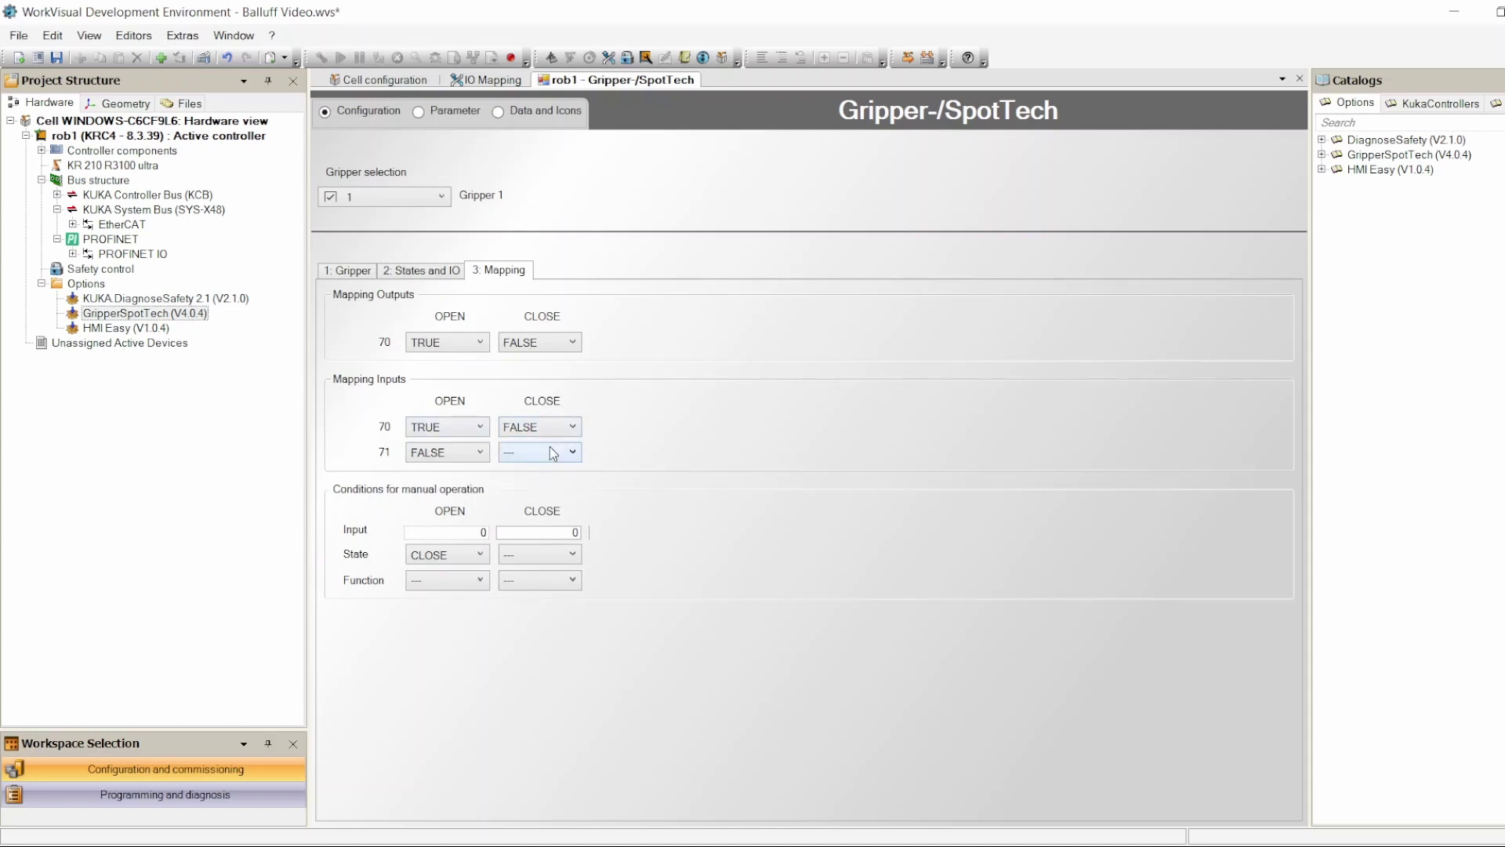
{"action": "left_click", "coordinate": [548, 454]}
{"action": "left_click", "coordinate": [544, 488]}
Review the input, state and function choices in the manual operation conditions for Gripper 1's OPEN state
{"action": "double_click", "coordinate": [482, 532]}
{"action": "left_click", "coordinate": [458, 555]}
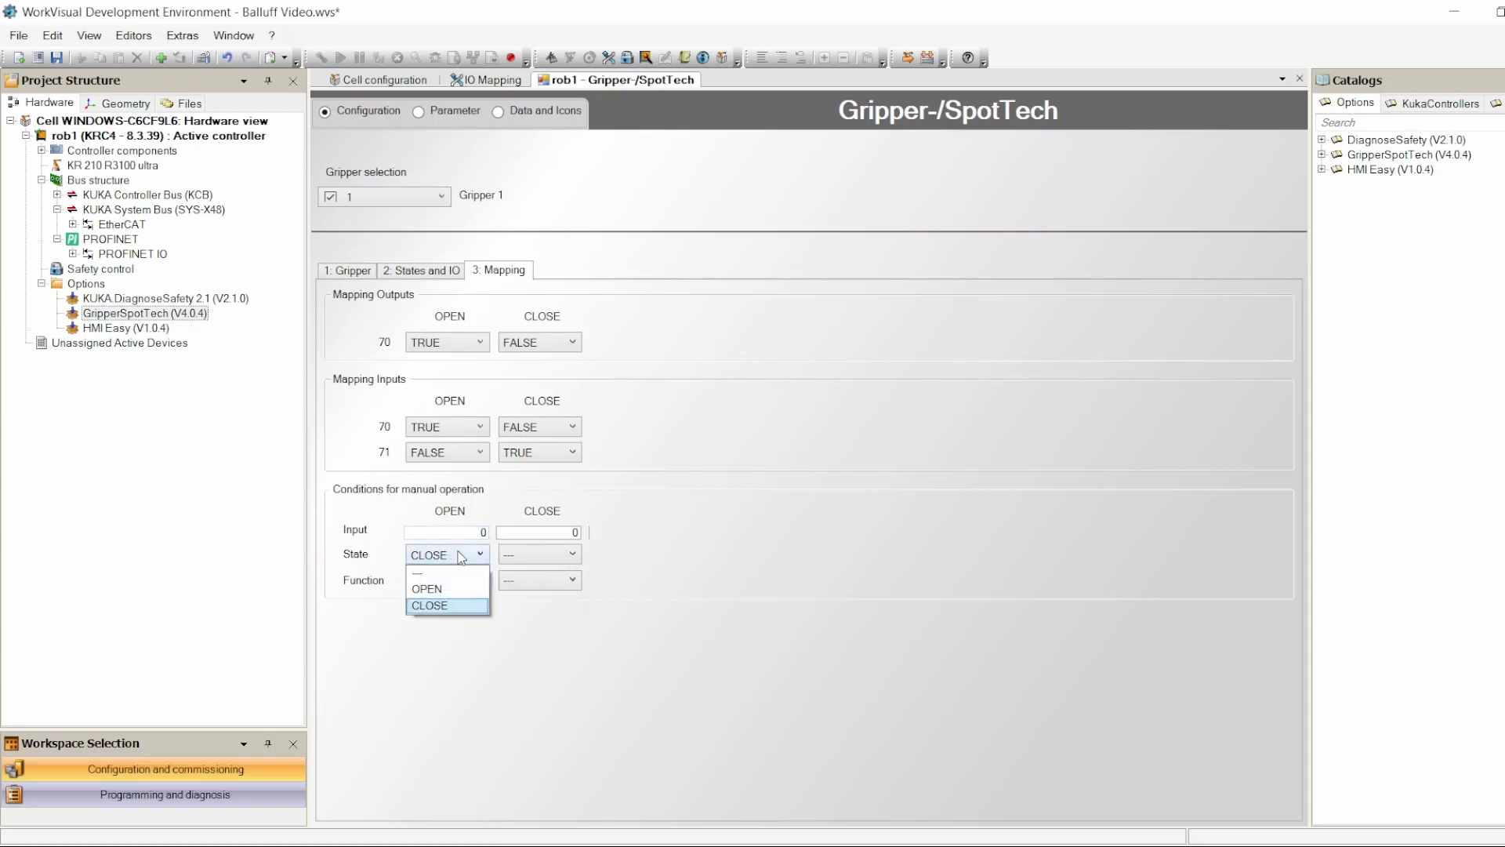
{"action": "left_click", "coordinate": [462, 581]}
{"action": "left_click", "coordinate": [463, 581]}
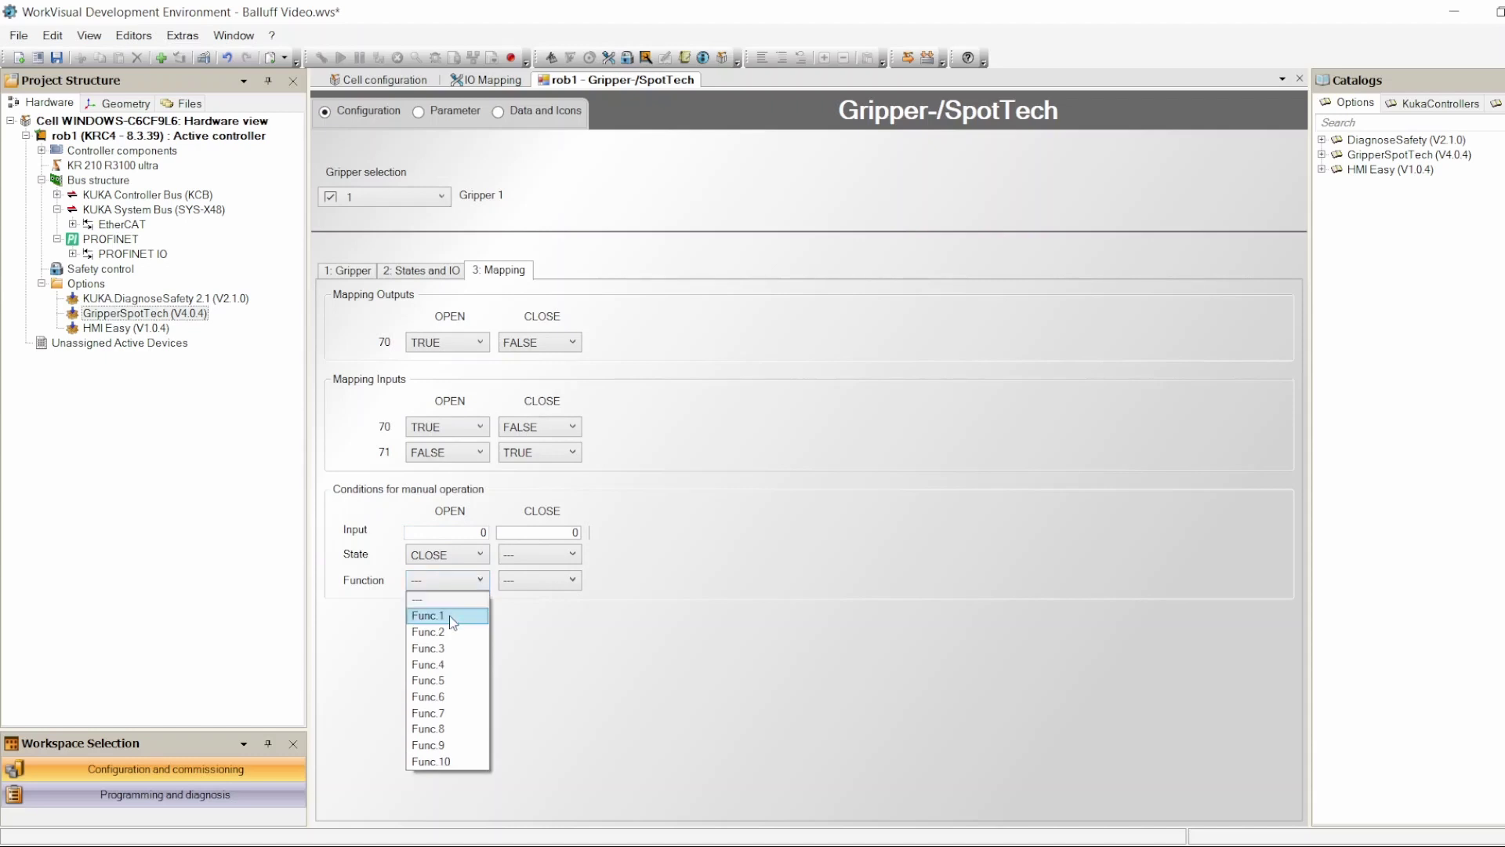
{"action": "left_click", "coordinate": [551, 637]}
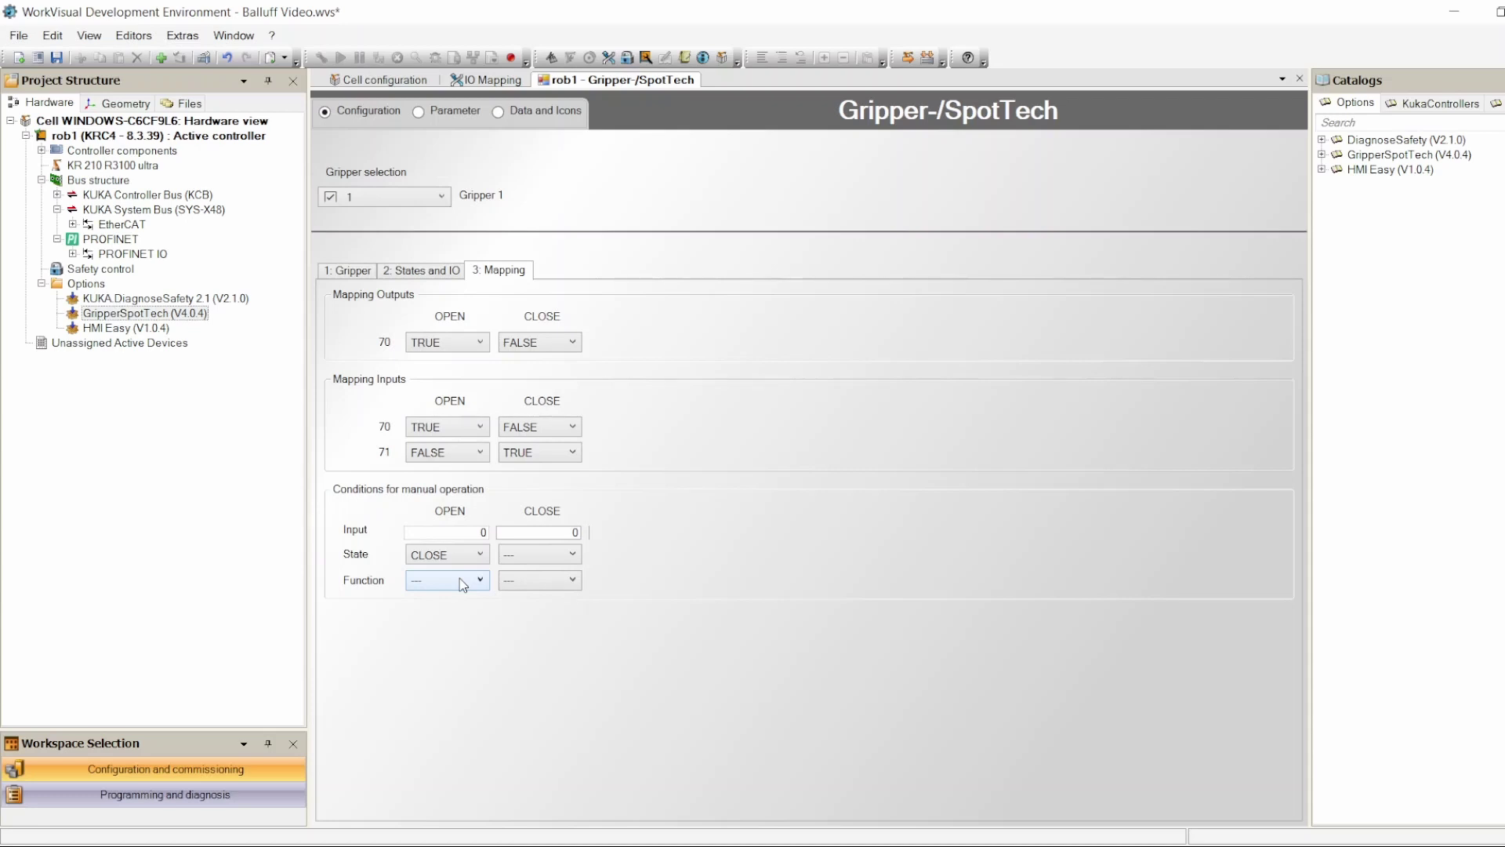
Try input 50 as the manual operation condition for OPEN and CLOSE, and reset both to 0
{"action": "double_click", "coordinate": [481, 533]}
{"action": "type", "text": "50"}
{"action": "left_click_drag", "start_coordinate": [469, 533], "coordinate": [509, 537]}
{"action": "left_click", "coordinate": [553, 537]}
{"action": "type", "text": "50"}
{"action": "double_click", "coordinate": [579, 532]}
{"action": "type", "text": "0"}
{"action": "double_click", "coordinate": [457, 535]}
{"action": "type", "text": "0"}
Select gripper number 2 and rename it as Gripper 2
{"action": "left_click", "coordinate": [434, 198]}
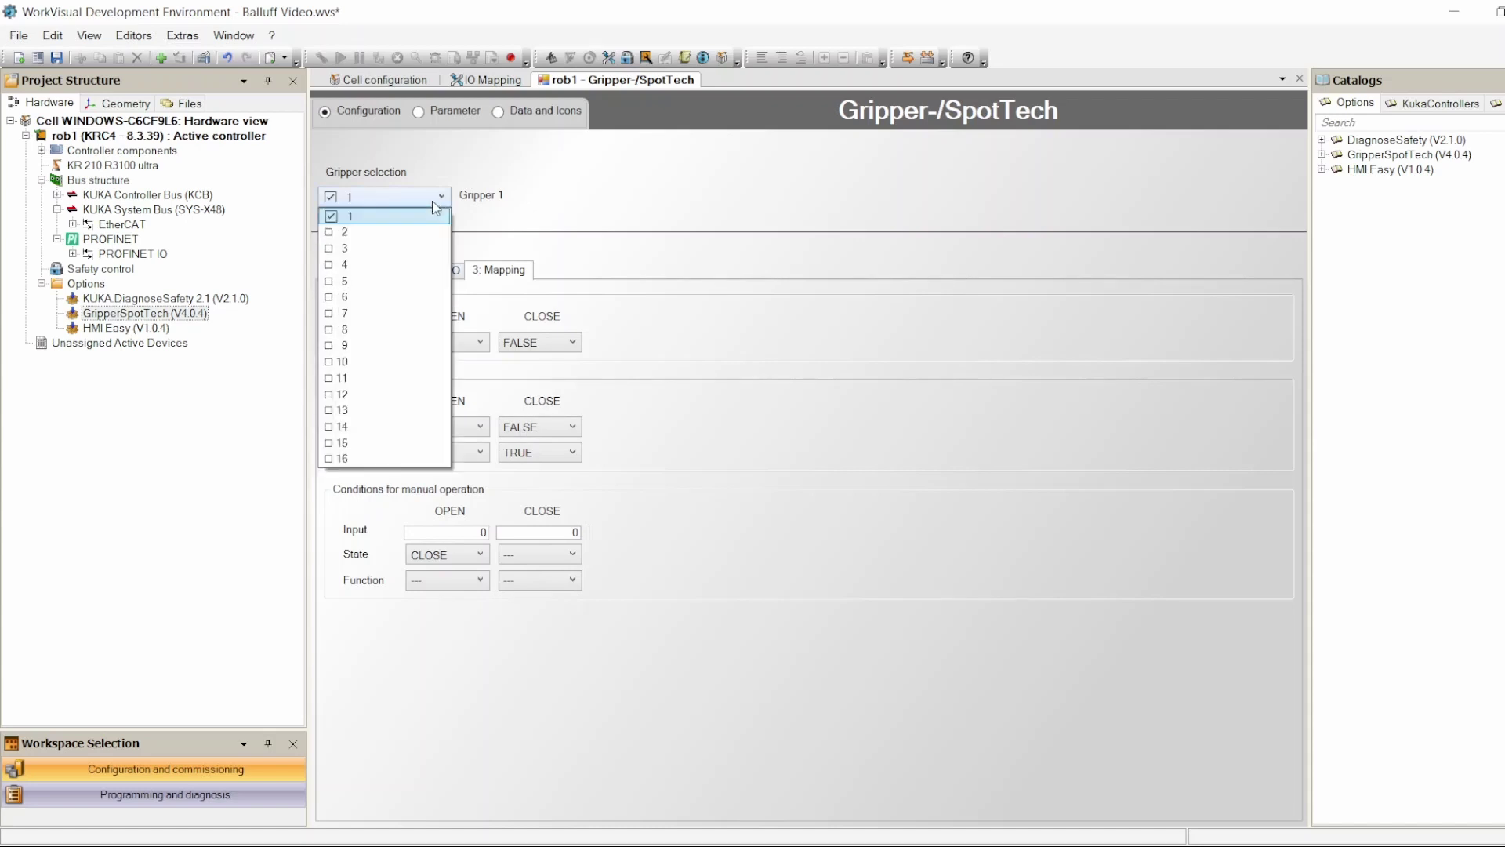
{"action": "left_click", "coordinate": [377, 234]}
{"action": "left_click", "coordinate": [355, 272]}
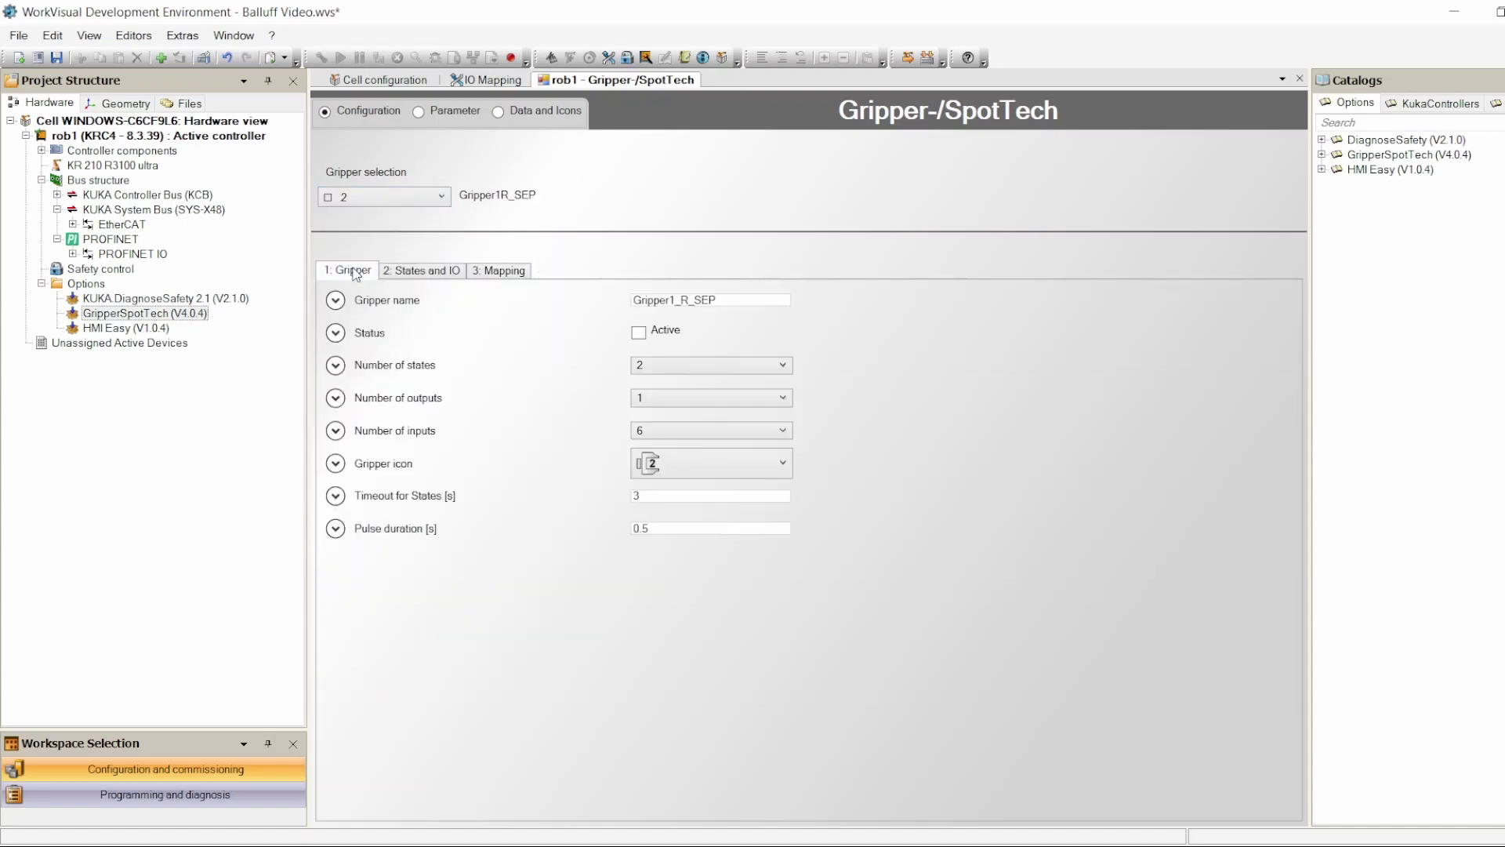
{"action": "left_click", "coordinate": [731, 300]}
{"action": "left_click_drag", "start_coordinate": [730, 300], "coordinate": [671, 305]}
{"action": "type", "text": "2"}
{"action": "key", "text": "BackSpace"}
{"action": "type", "text": "2"}
Activate Gripper 2, check its number of states and set its number of inputs to 2
{"action": "left_click", "coordinate": [639, 333]}
{"action": "left_click", "coordinate": [719, 360]}
{"action": "left_click", "coordinate": [718, 360]}
{"action": "left_click", "coordinate": [663, 431]}
{"action": "left_click", "coordinate": [661, 464]}
Assign signal 71 to Gripper 2's output
{"action": "left_click", "coordinate": [437, 274]}
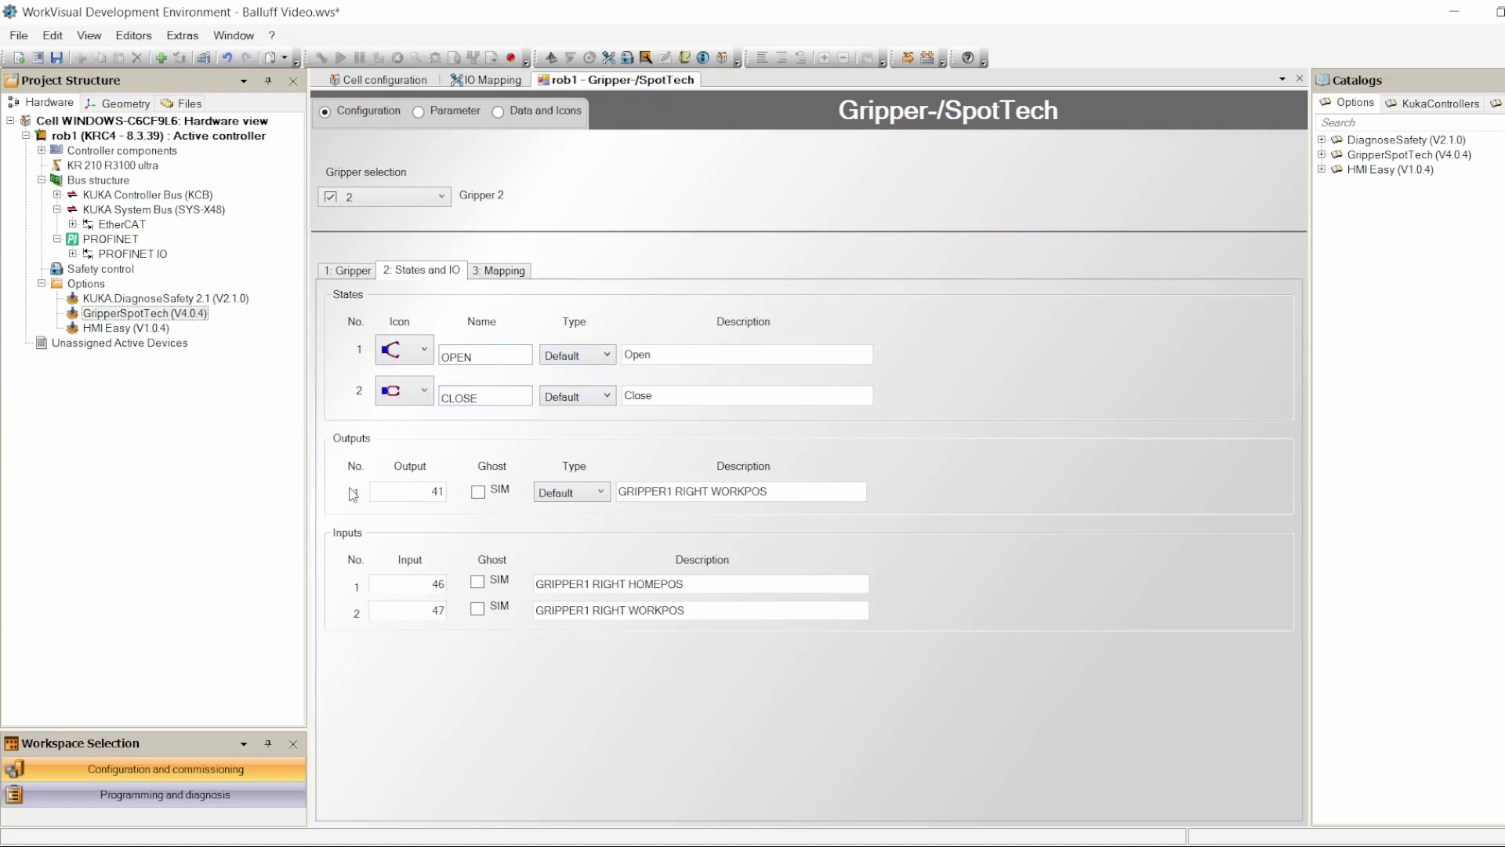
{"action": "left_click_drag", "start_coordinate": [384, 492], "coordinate": [467, 510]}
{"action": "left_click", "coordinate": [429, 492]}
{"action": "type", "text": "71"}
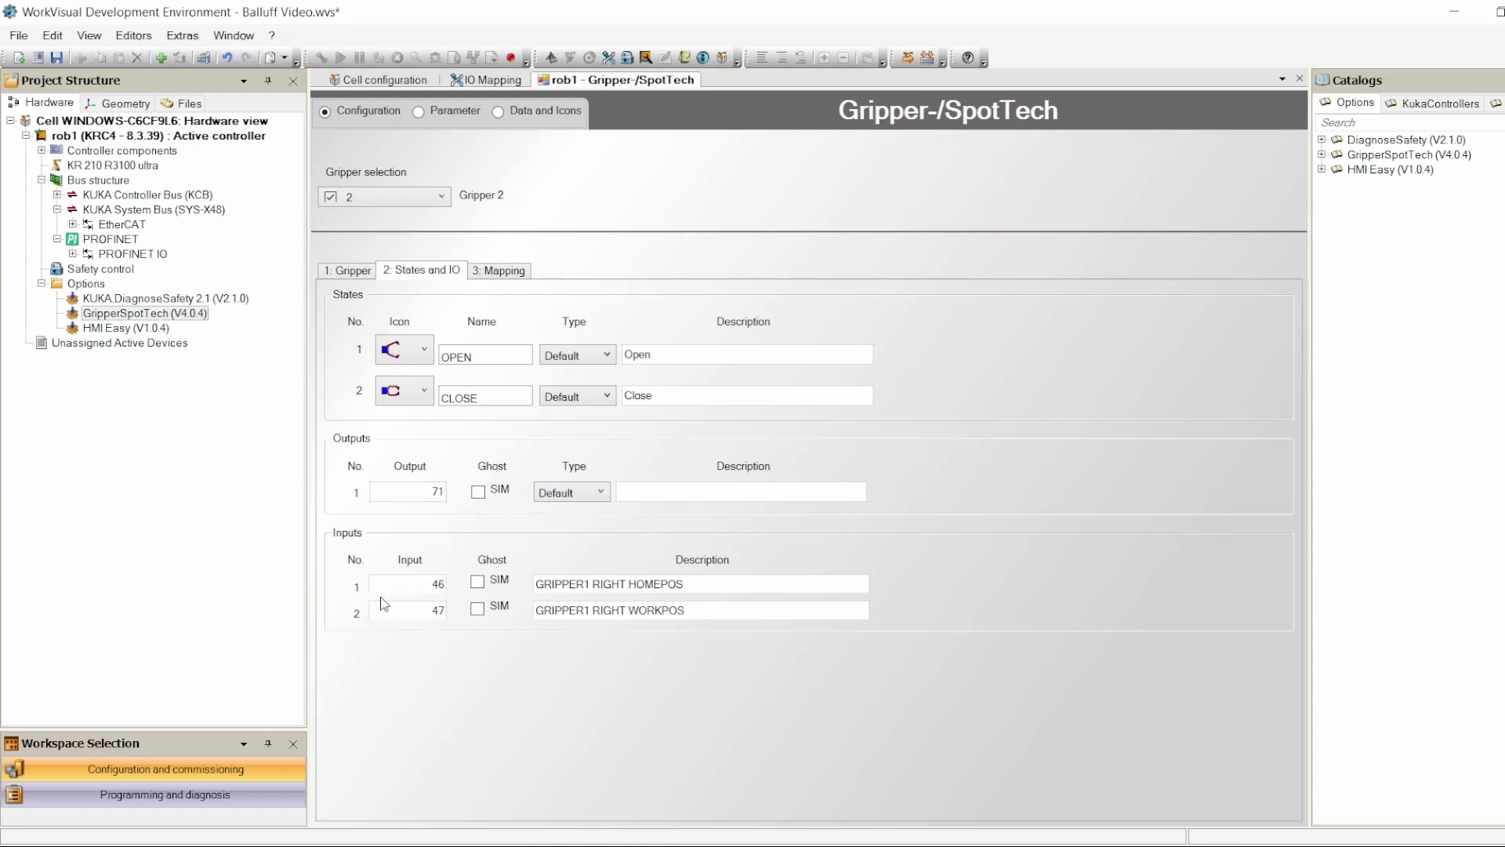
Assign signal 75 with description "open" to Gripper 2's input 1 and signal 76 with description "close" to input 2
{"action": "left_click_drag", "start_coordinate": [424, 584], "coordinate": [539, 608]}
{"action": "type", "text": "75"}
{"action": "type", "text": "76"}
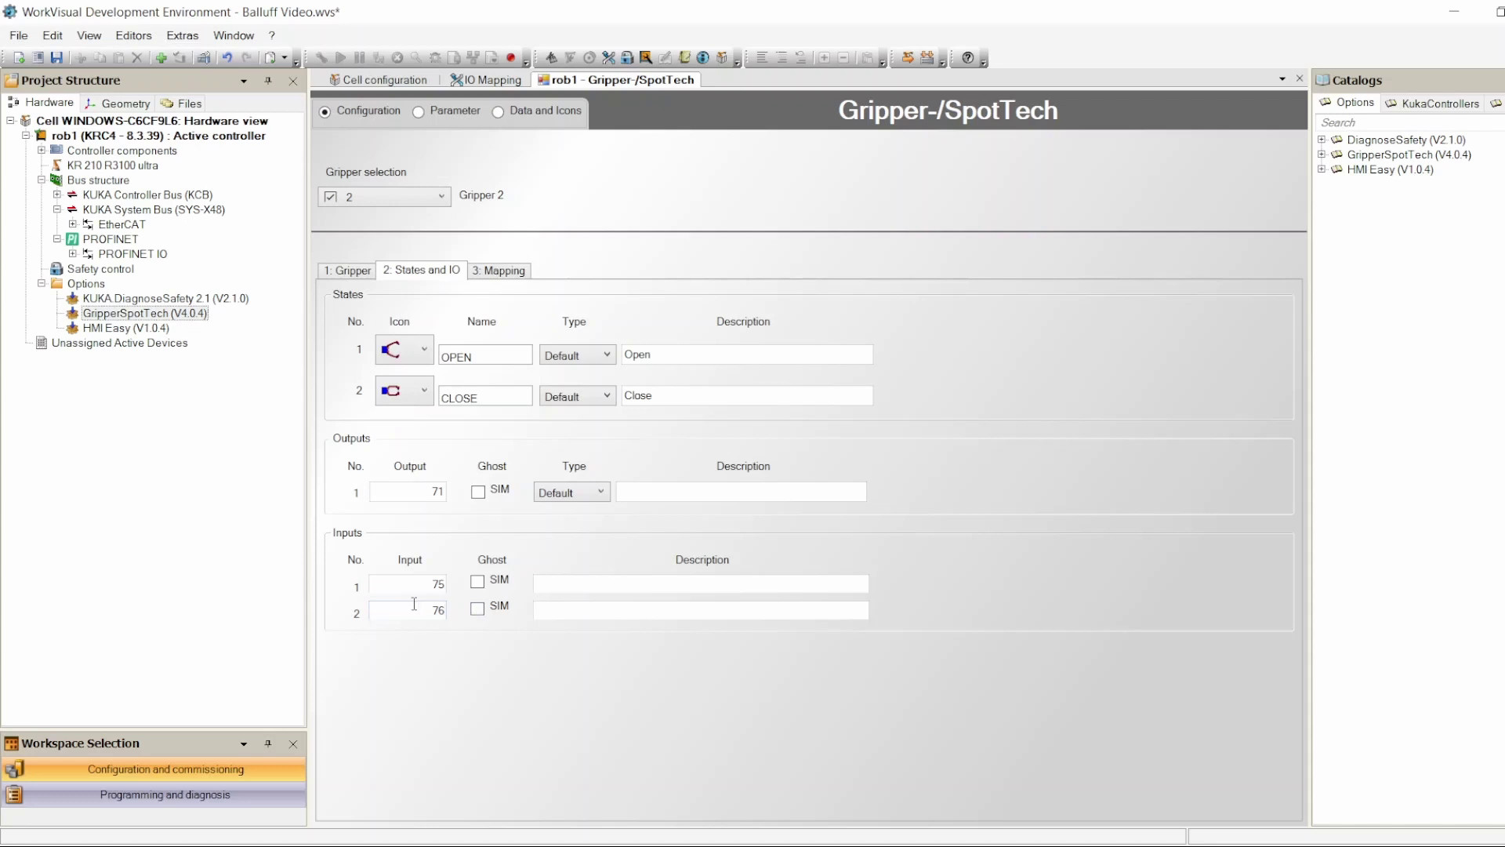
{"action": "left_click", "coordinate": [588, 583]}
{"action": "type", "text": "open"}
{"action": "left_click", "coordinate": [614, 610]}
{"action": "type", "text": "close"}
Map Gripper 2's input 75 to TRUE for the OPEN state and FALSE for the CLOSE state
{"action": "left_click", "coordinate": [506, 271]}
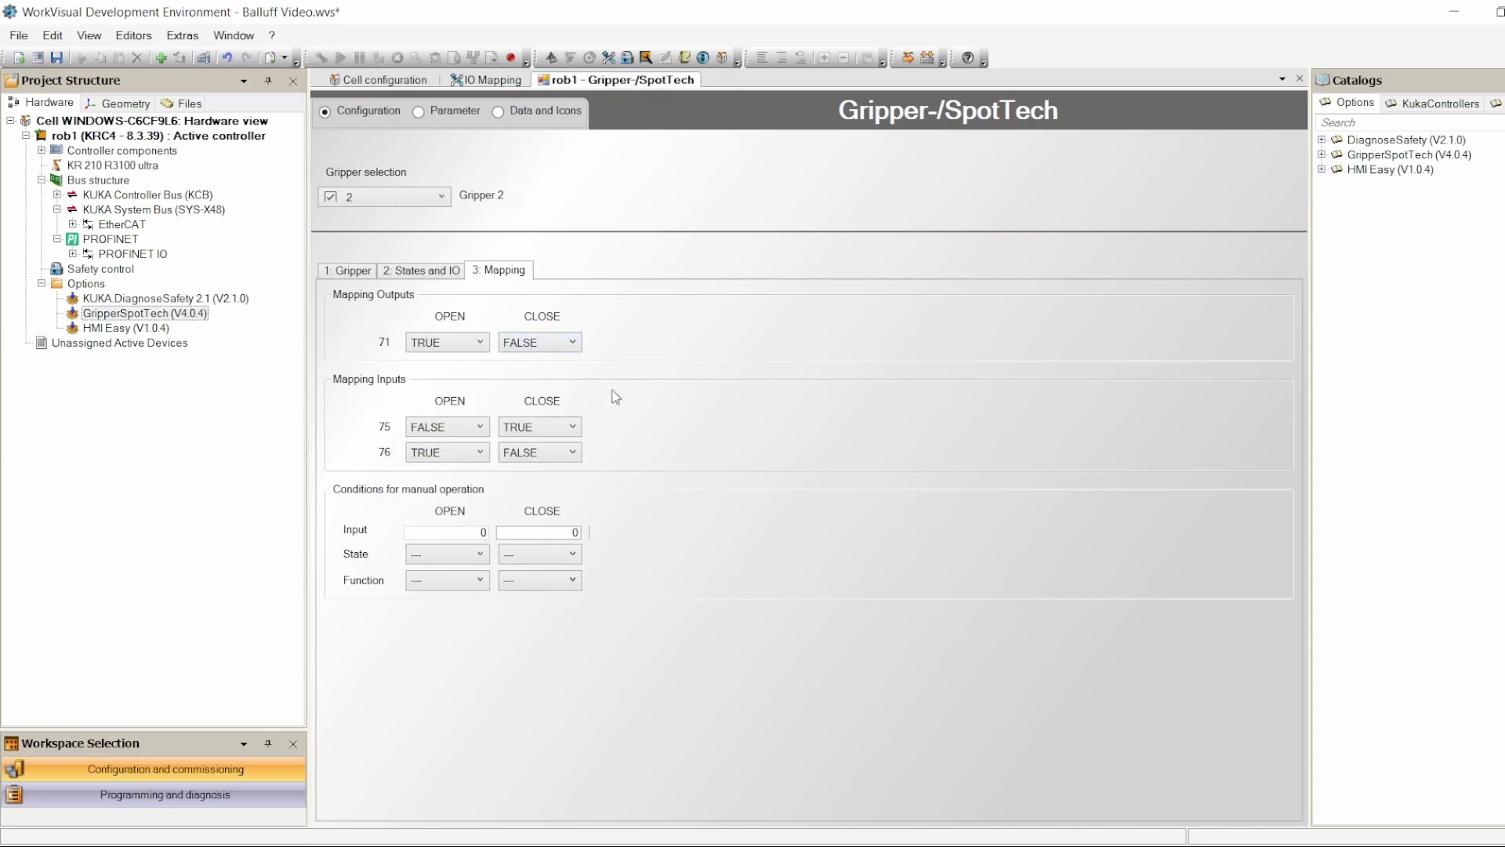
{"action": "left_click", "coordinate": [437, 430]}
{"action": "left_click", "coordinate": [442, 463]}
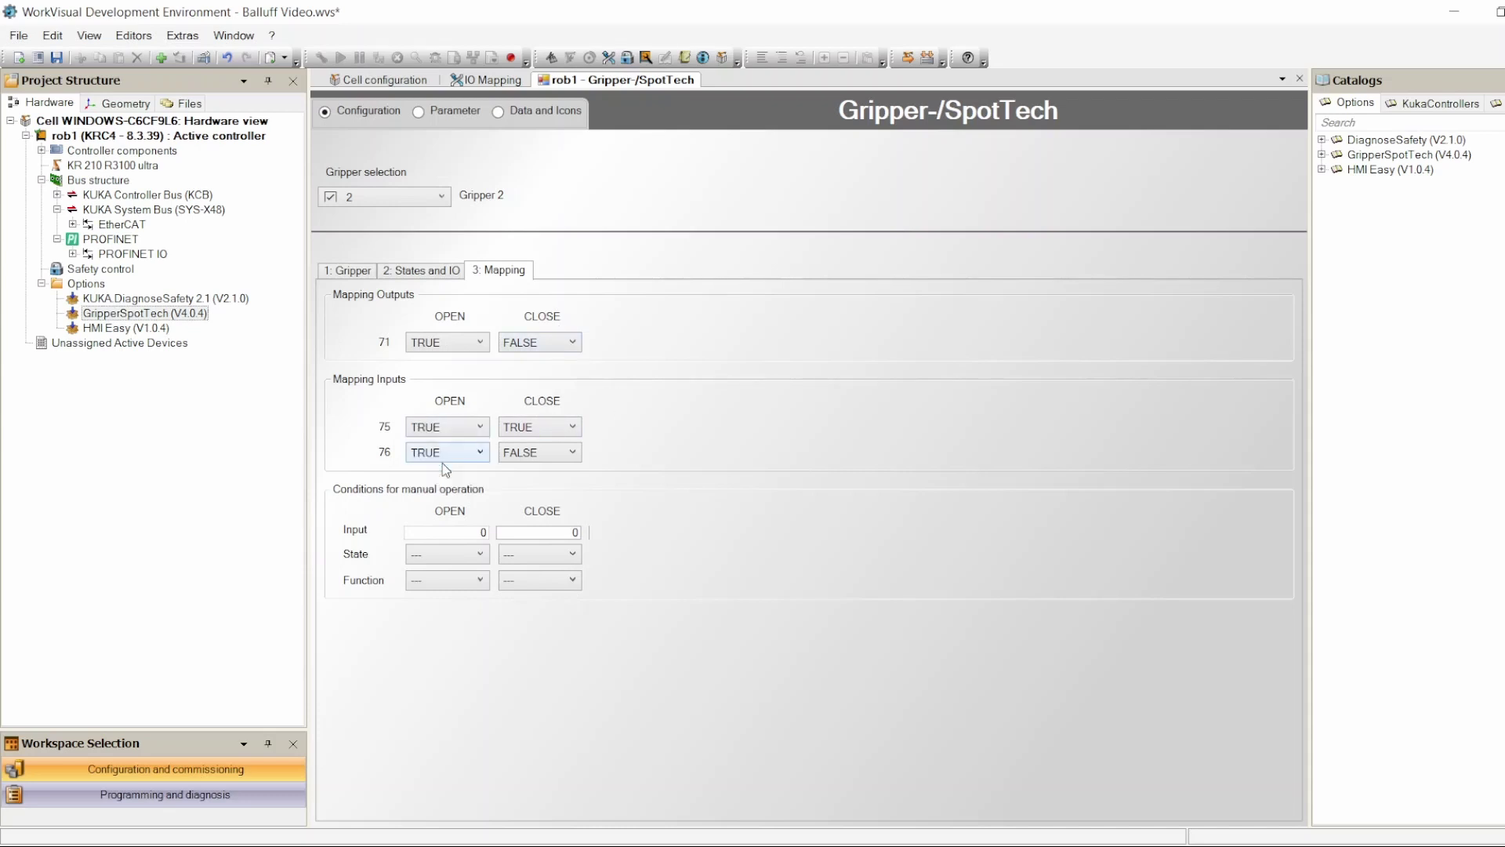
{"action": "left_click", "coordinate": [514, 427]}
{"action": "left_click", "coordinate": [530, 480]}
Map Gripper 2's input 76 to FALSE for the OPEN state and TRUE for the CLOSE state
{"action": "left_click", "coordinate": [463, 452]}
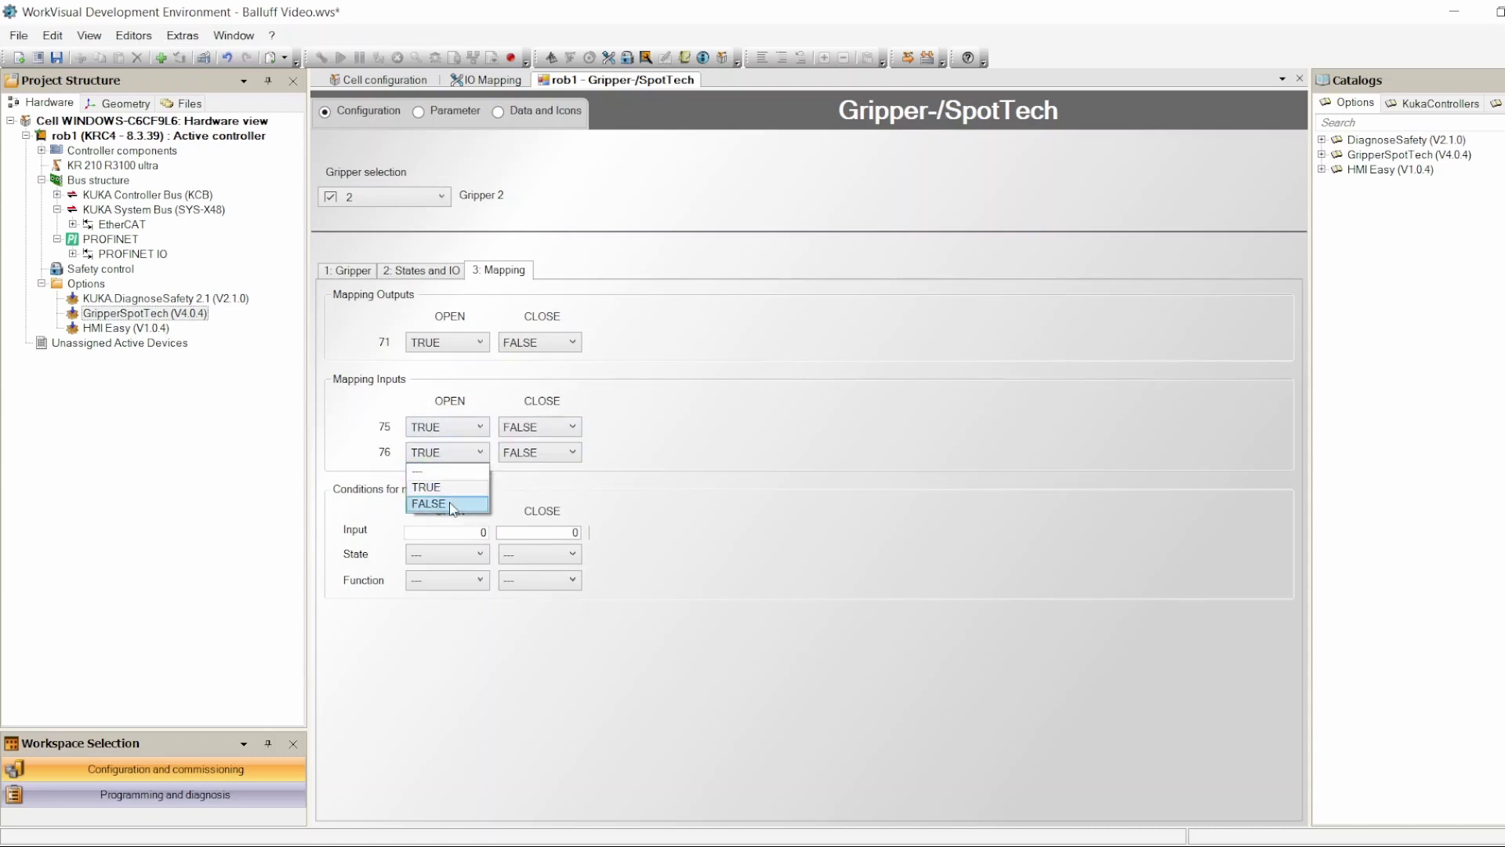
{"action": "left_click", "coordinate": [450, 504]}
{"action": "left_click", "coordinate": [516, 453]}
{"action": "left_click", "coordinate": [517, 488]}
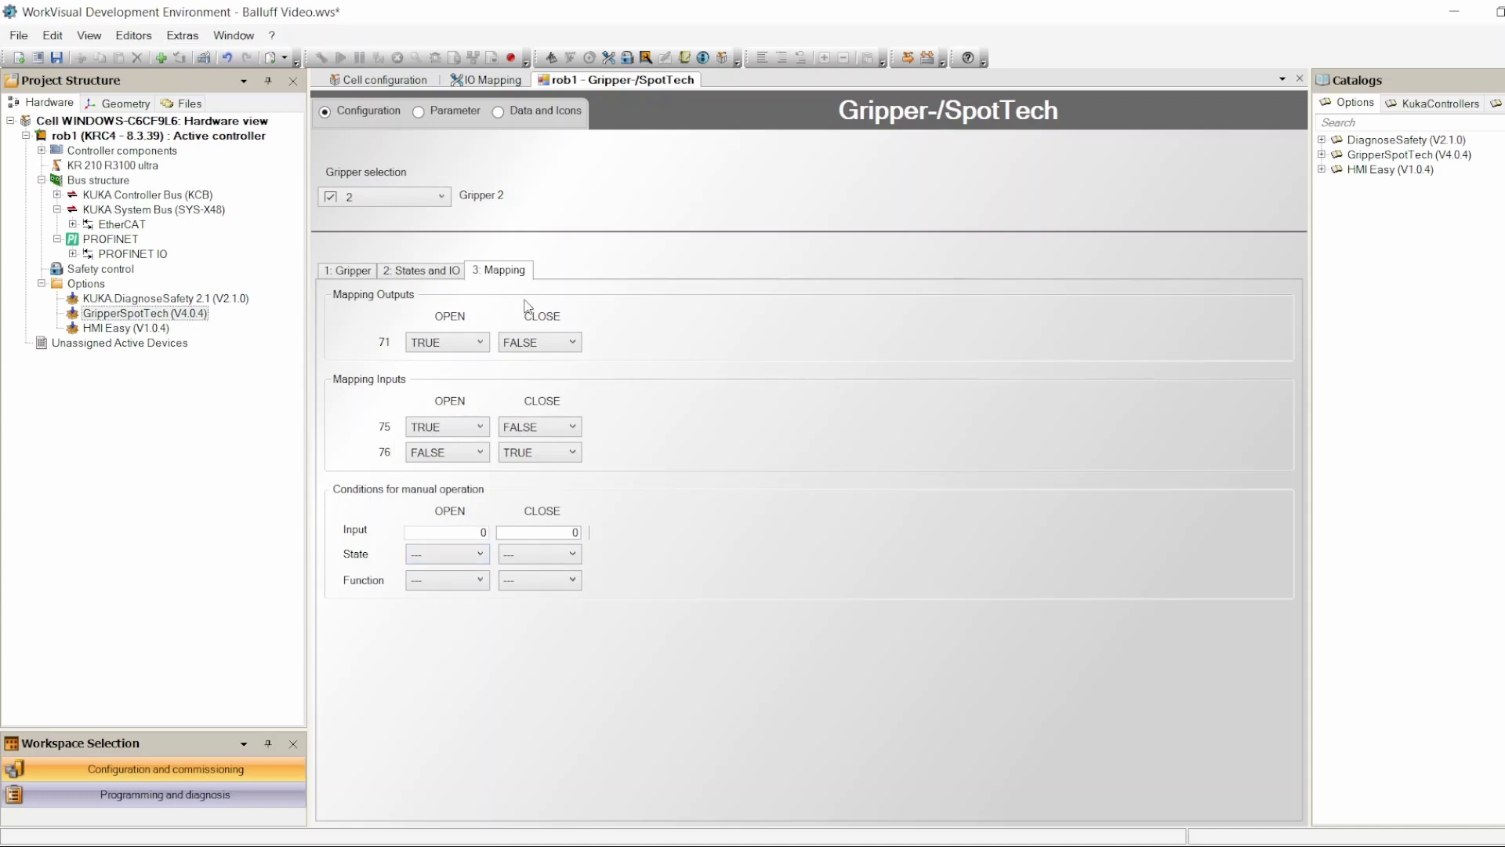
Set error strategies 1, 2 and 3 to Stop in the gripper parameters
{"action": "left_click", "coordinate": [437, 116]}
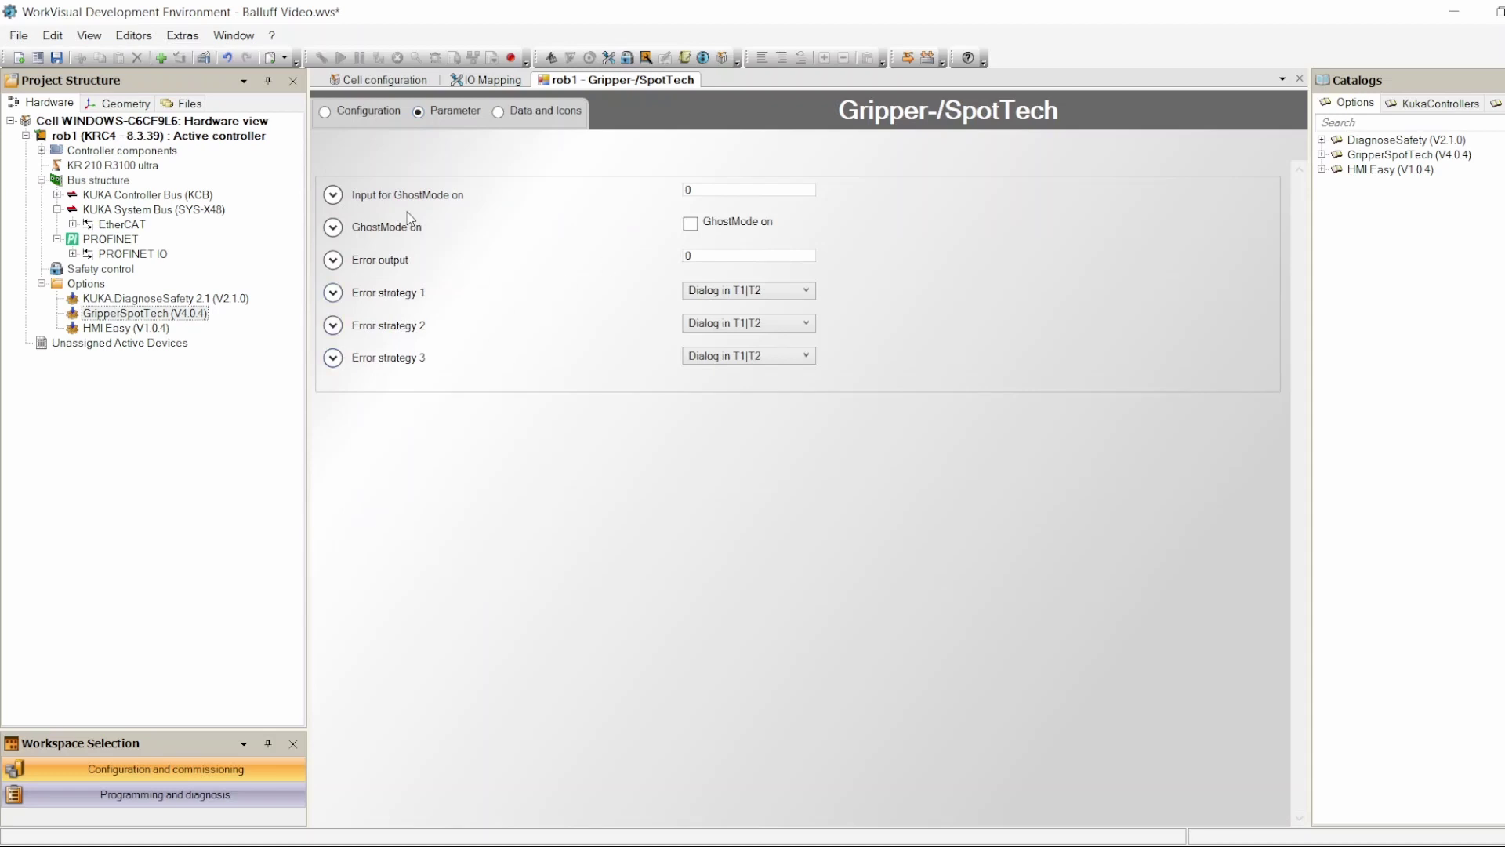
{"action": "double_click", "coordinate": [701, 256]}
{"action": "left_click", "coordinate": [760, 292]}
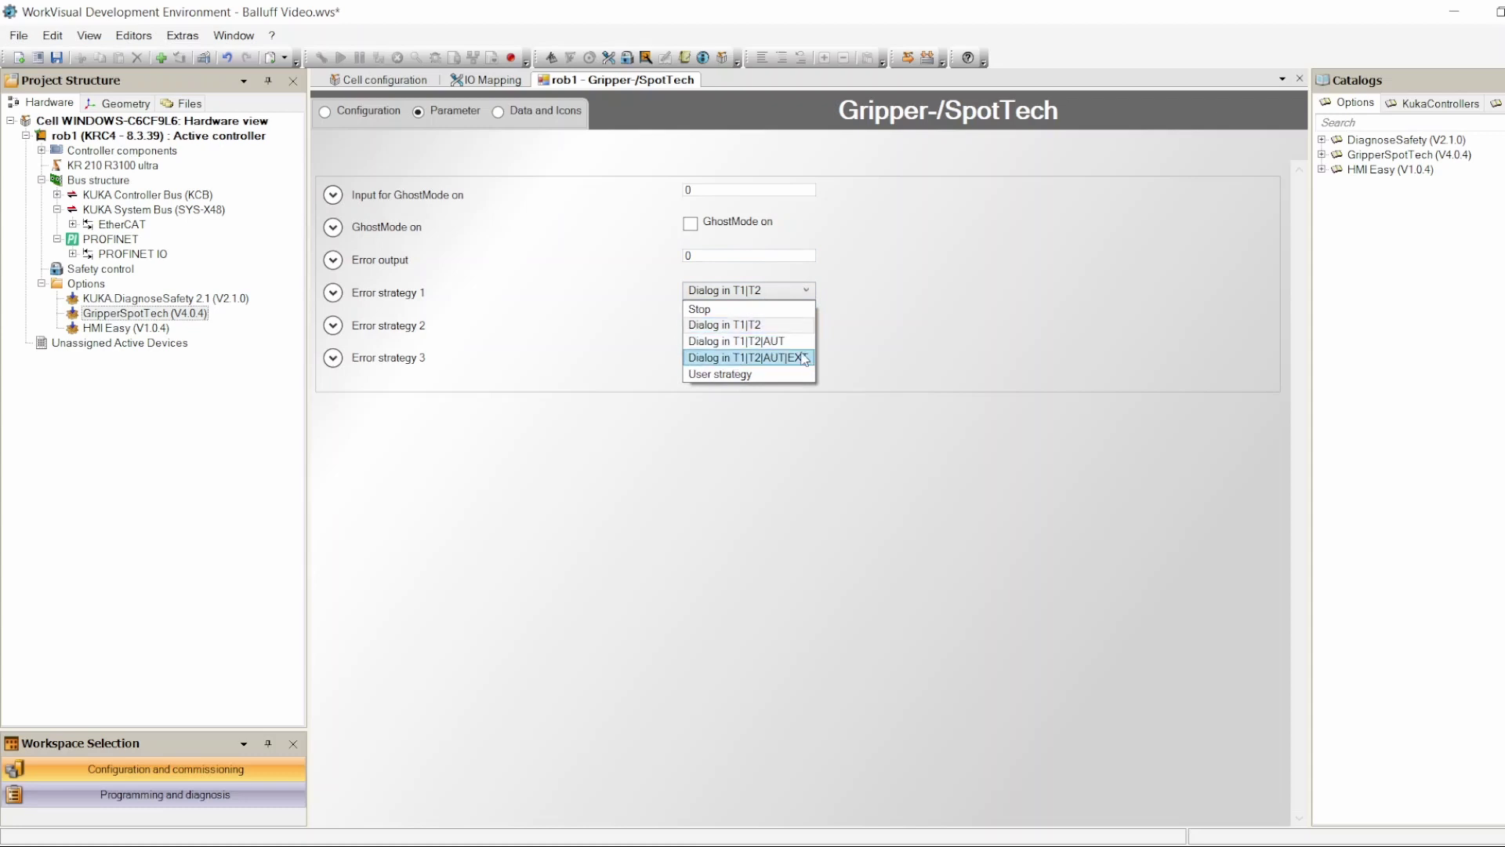
{"action": "left_click", "coordinate": [755, 402]}
{"action": "left_click", "coordinate": [778, 288]}
{"action": "left_click", "coordinate": [767, 305]}
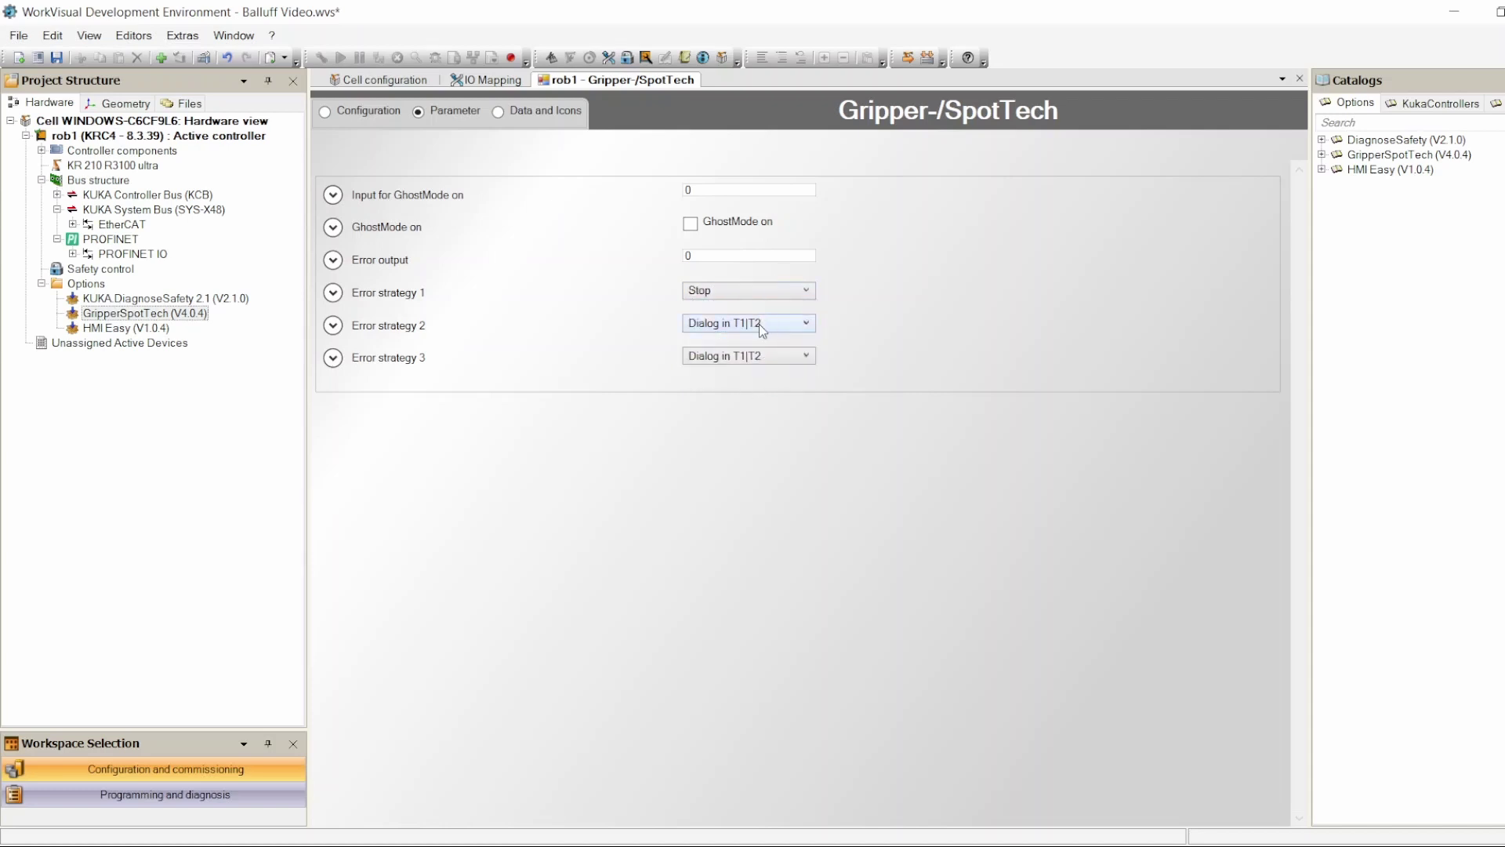
{"action": "left_click", "coordinate": [759, 323]}
{"action": "left_click", "coordinate": [759, 355]}
{"action": "left_click", "coordinate": [757, 355]}
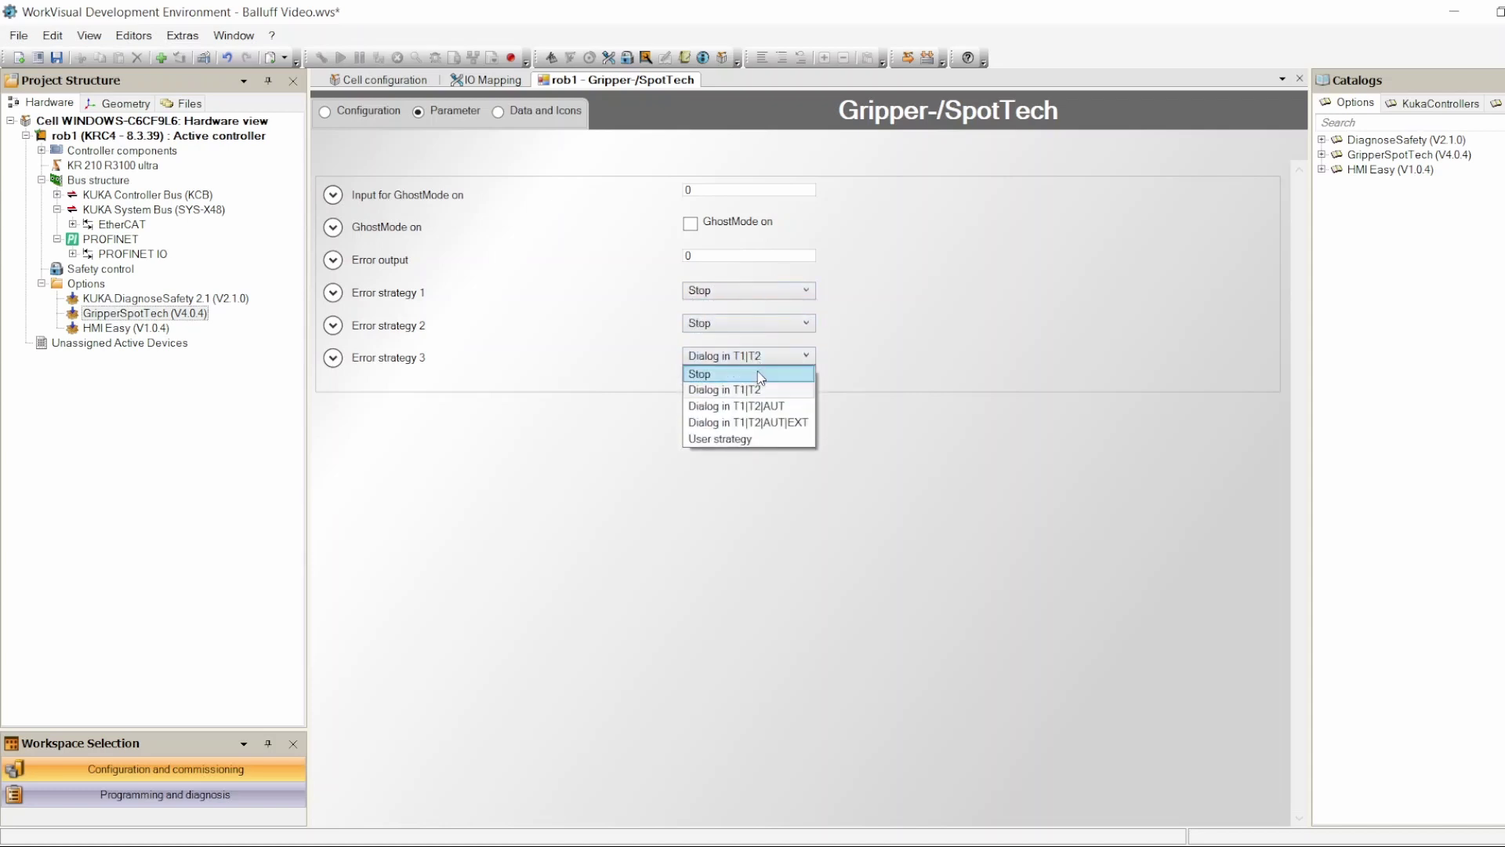
{"action": "left_click", "coordinate": [752, 370]}
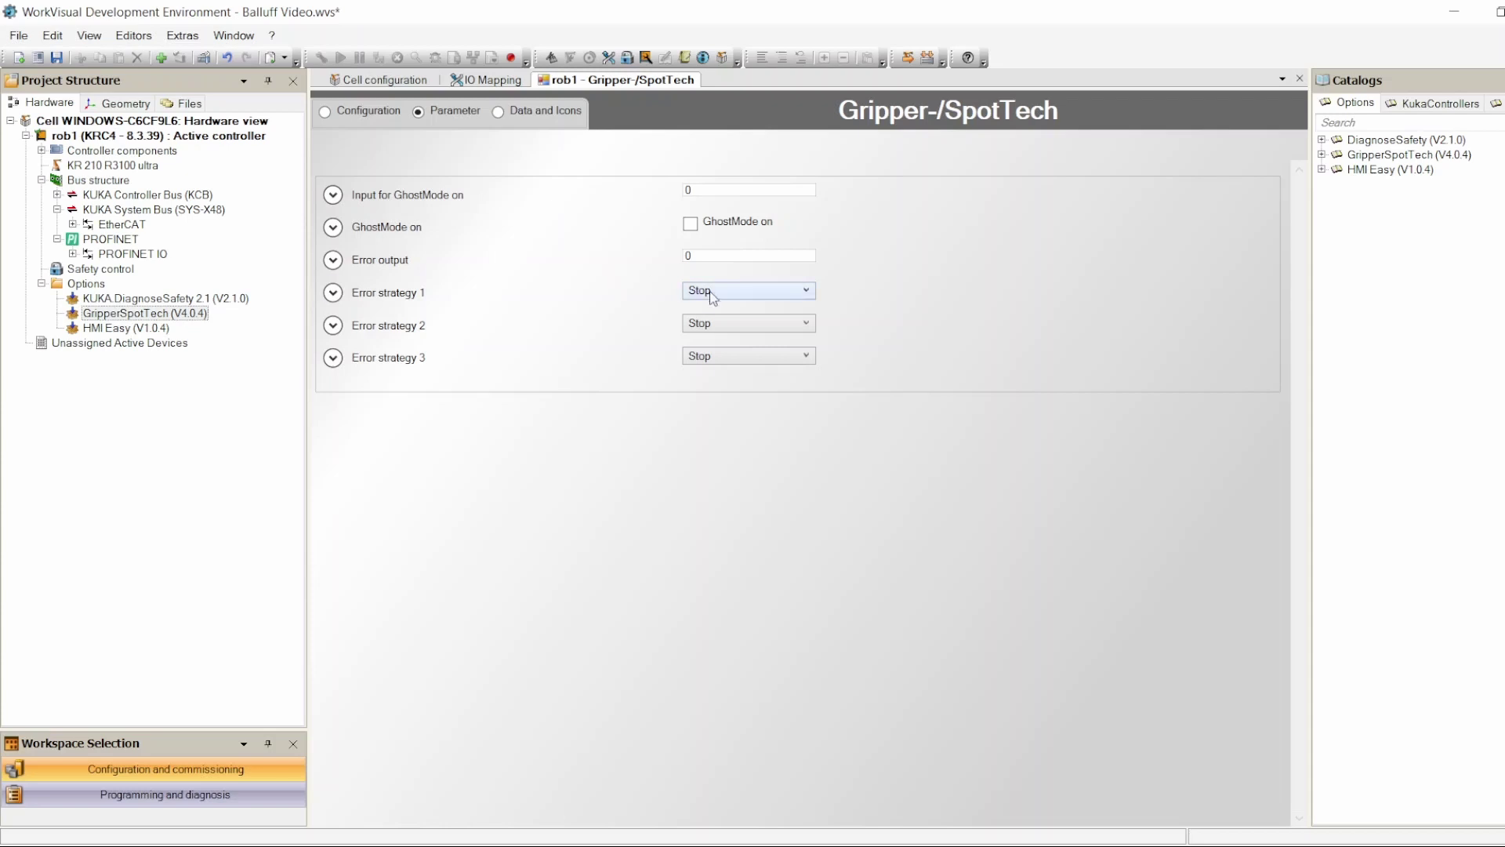
Examine the options for organizing grippers and icons without changing them, and return to Gripper 1's configuration
{"action": "left_click", "coordinate": [511, 124]}
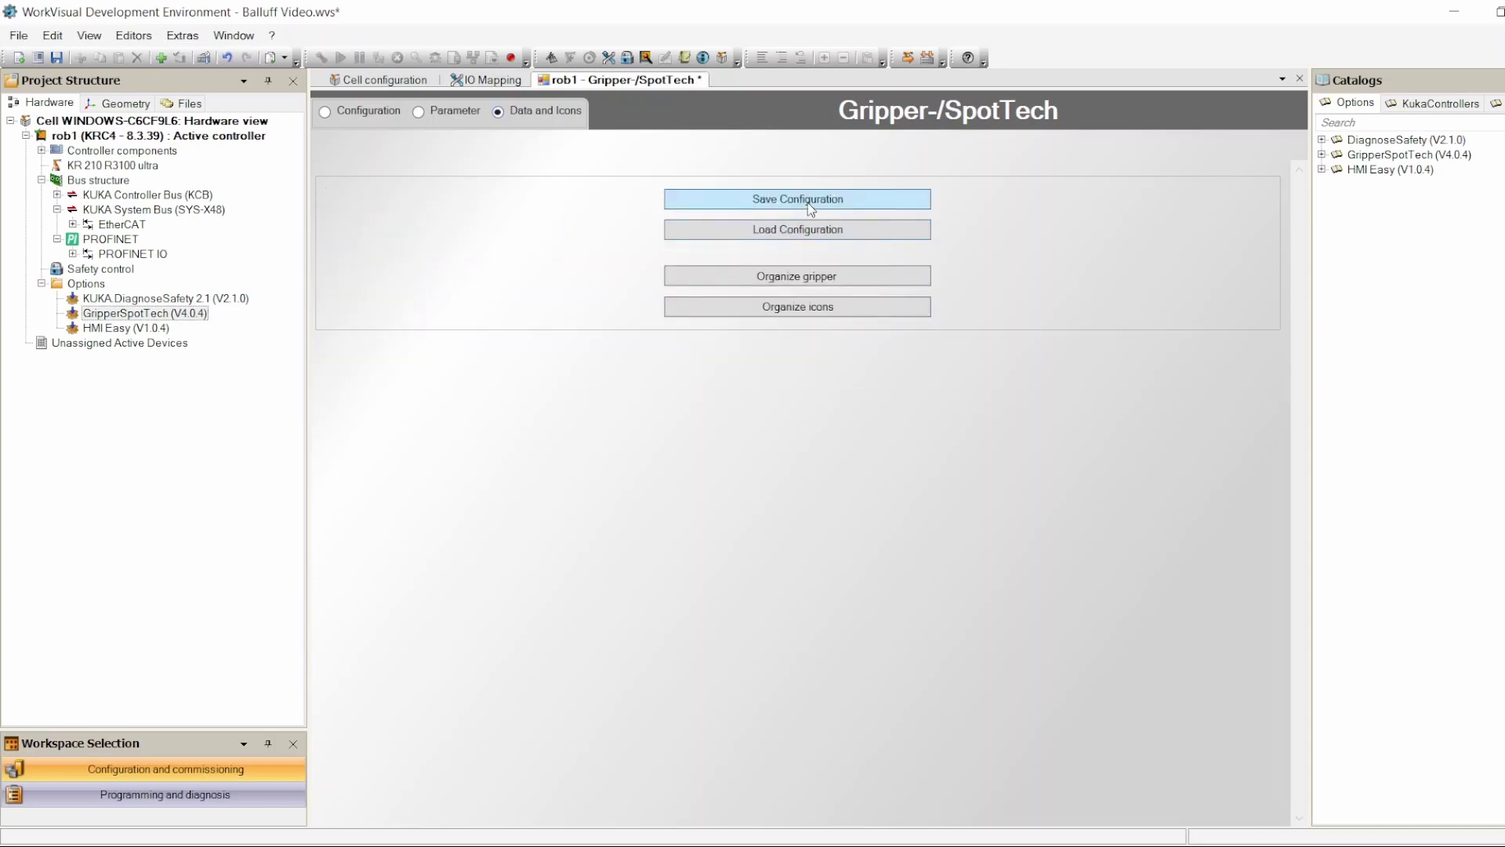
{"action": "left_click", "coordinate": [826, 283]}
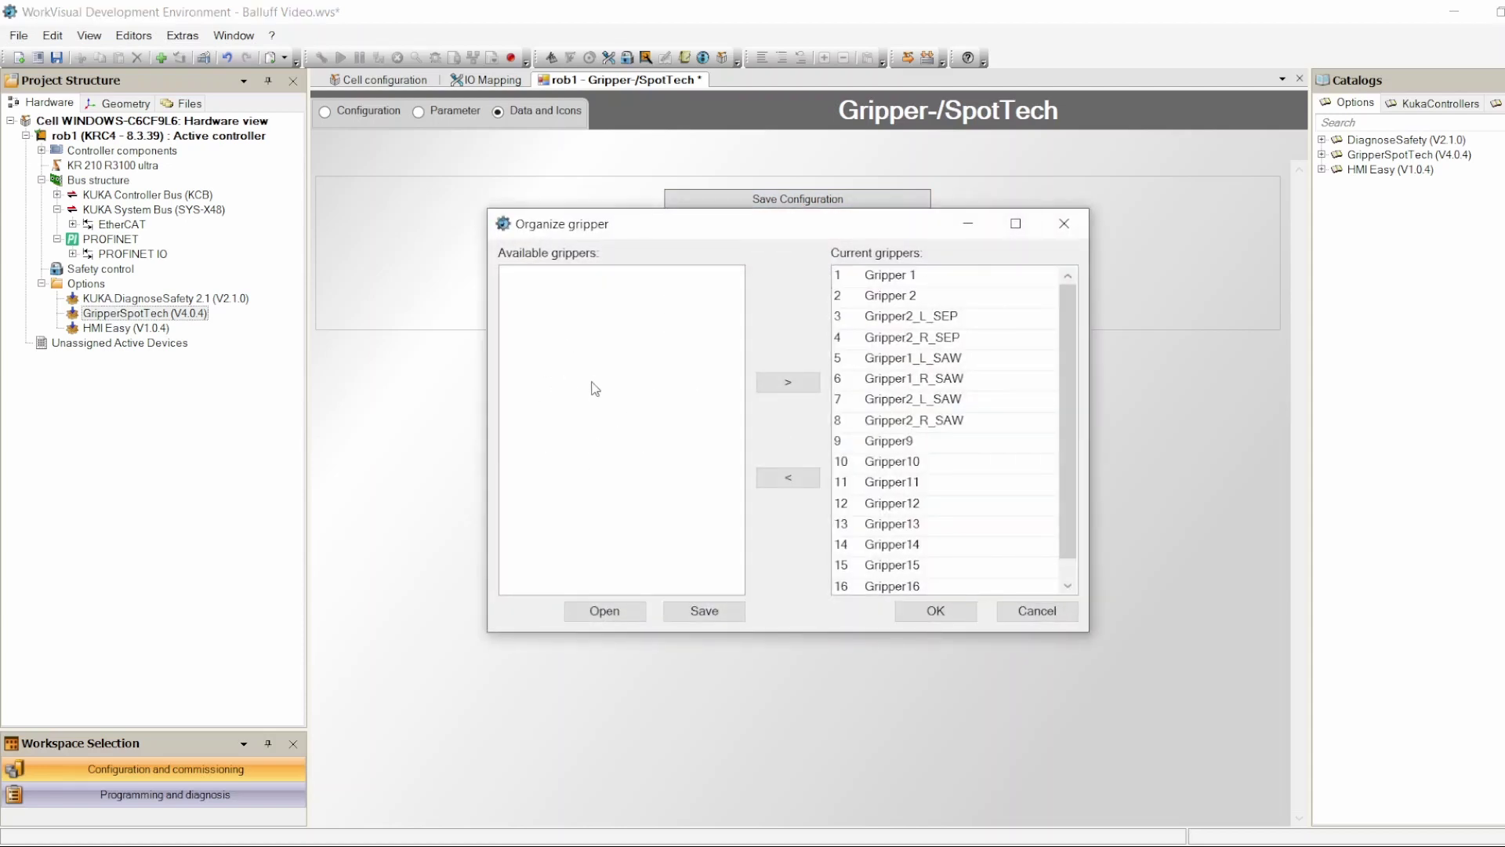
{"action": "left_click", "coordinate": [1020, 613]}
{"action": "left_click", "coordinate": [780, 308]}
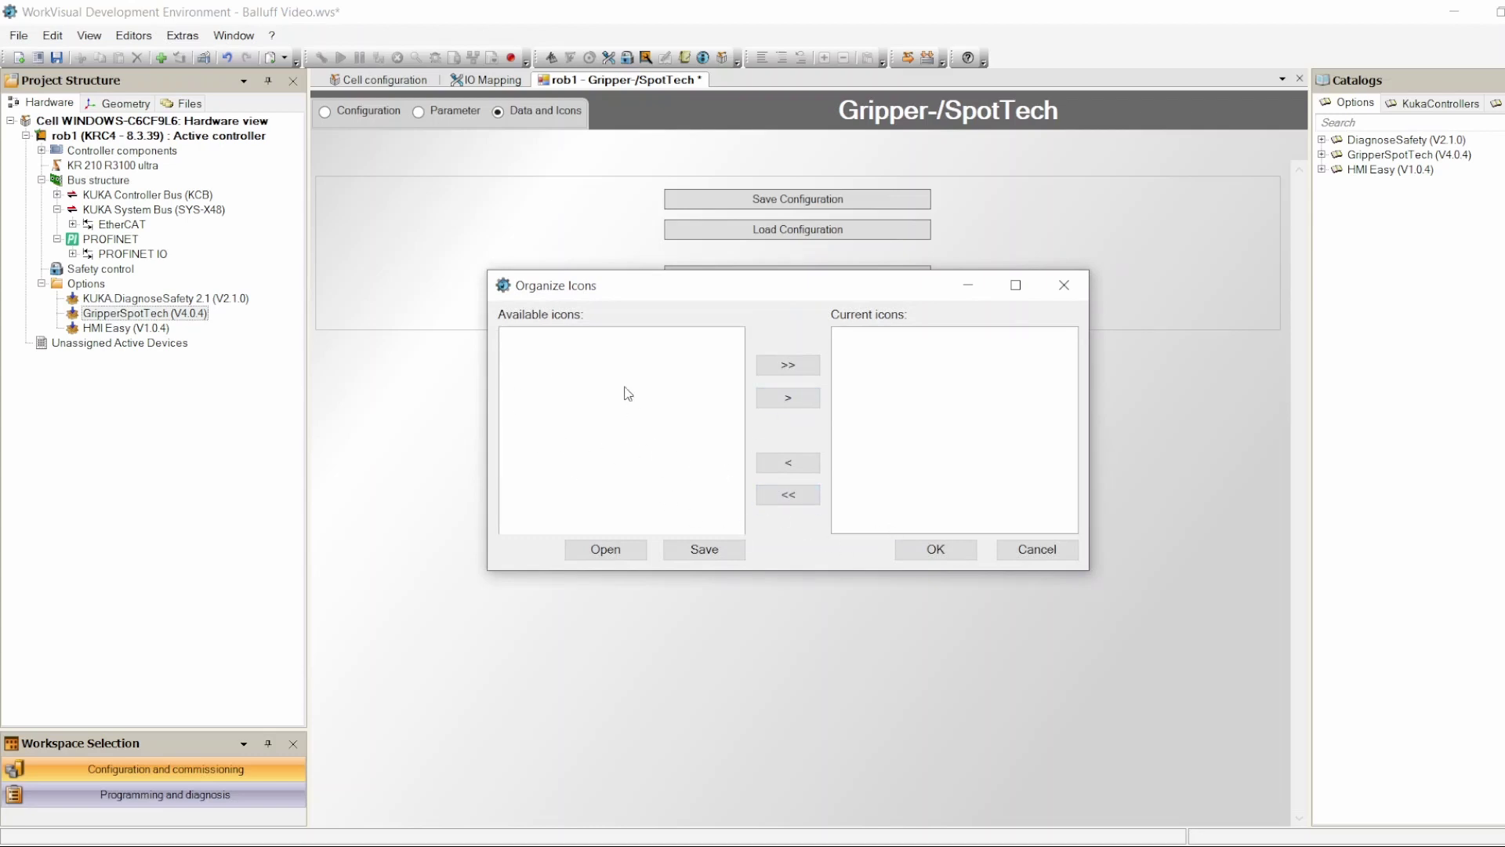
{"action": "left_click", "coordinate": [1003, 551]}
{"action": "left_click", "coordinate": [325, 112]}
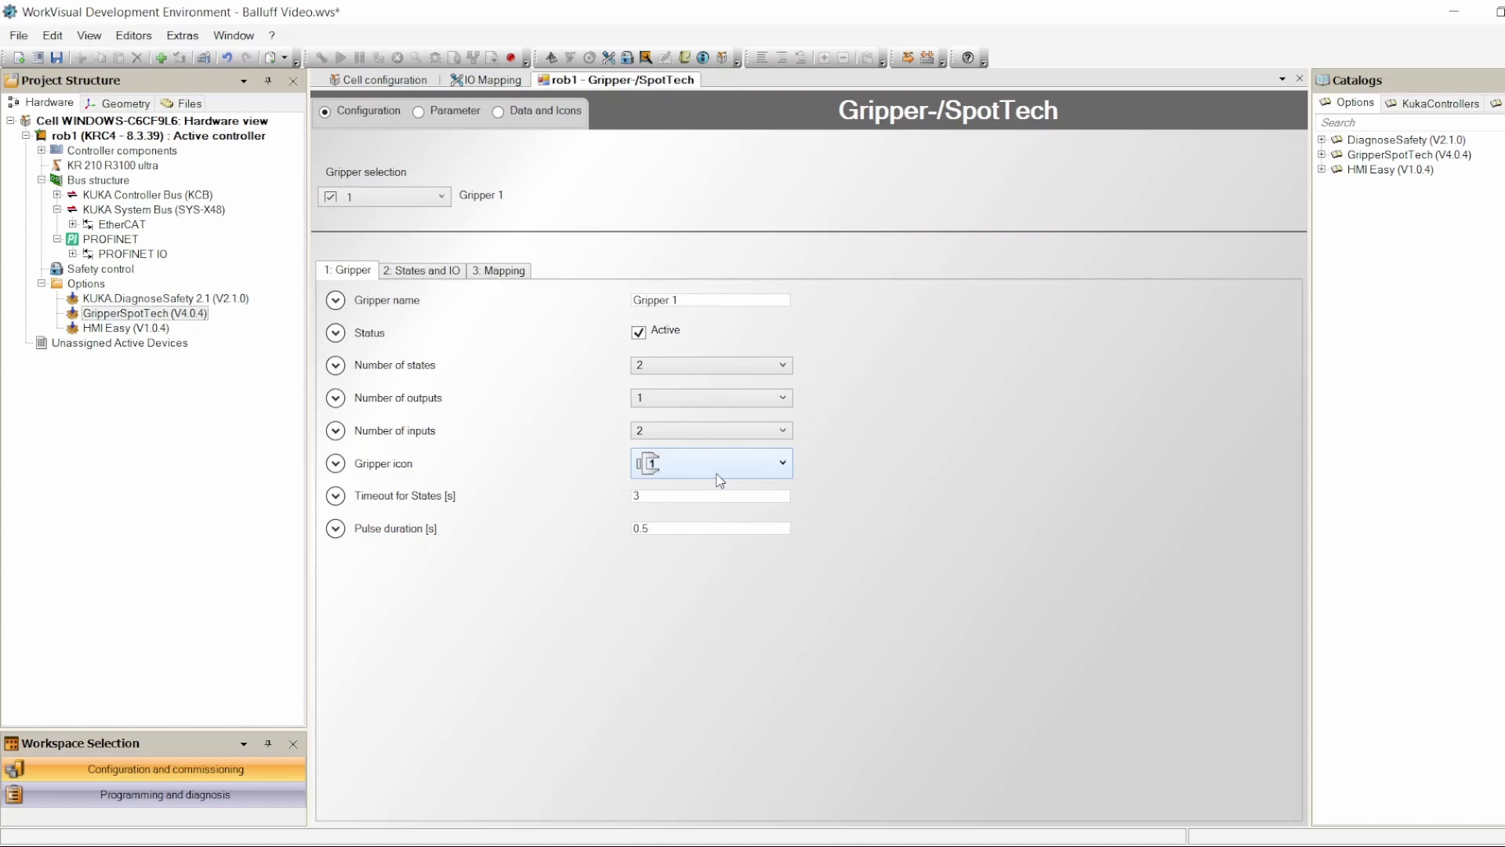
{"action": "key", "text": "alt+Tab"}
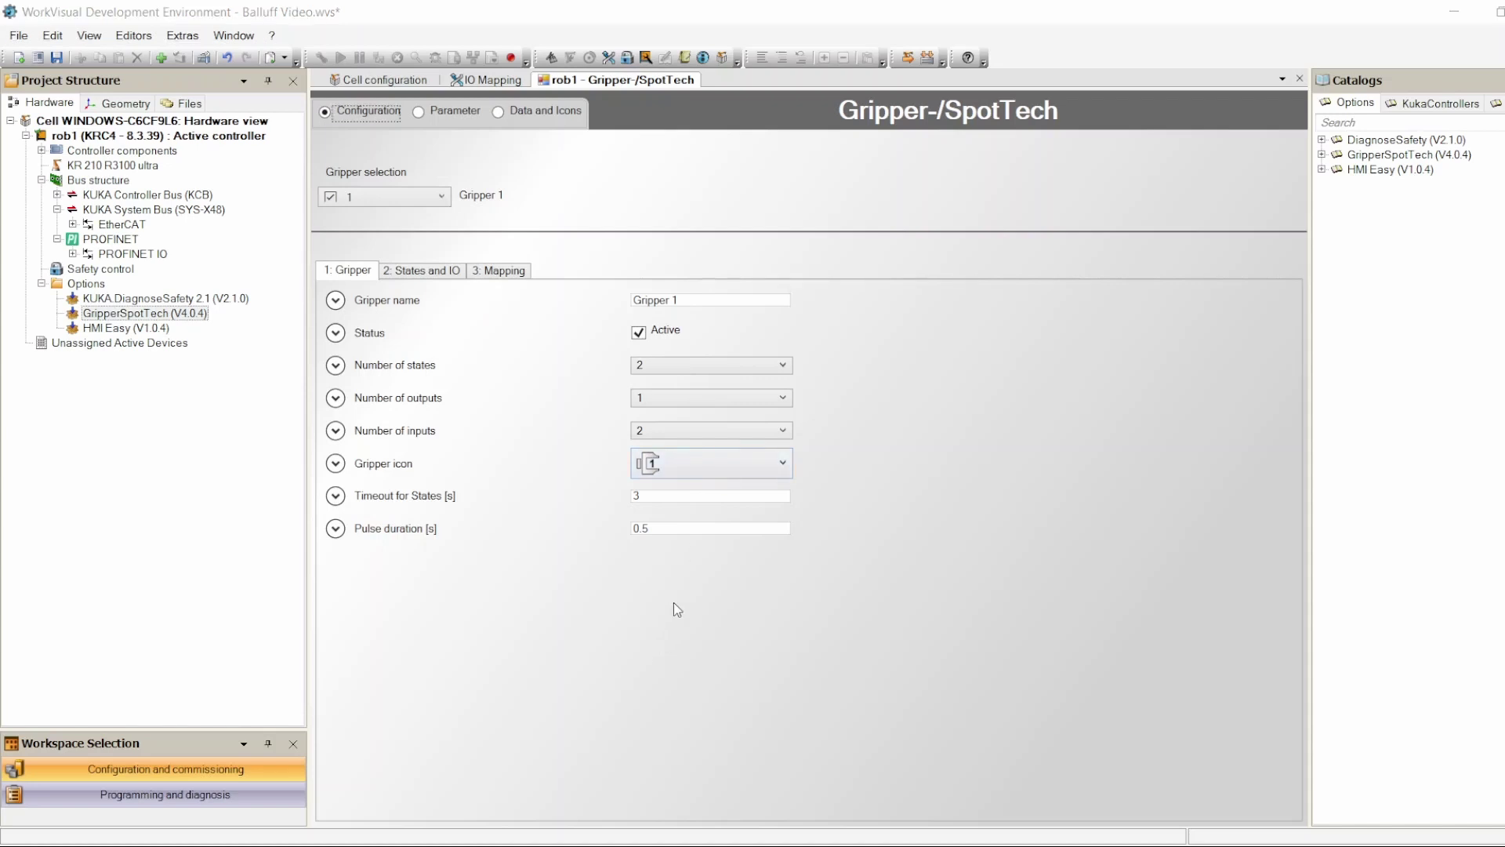